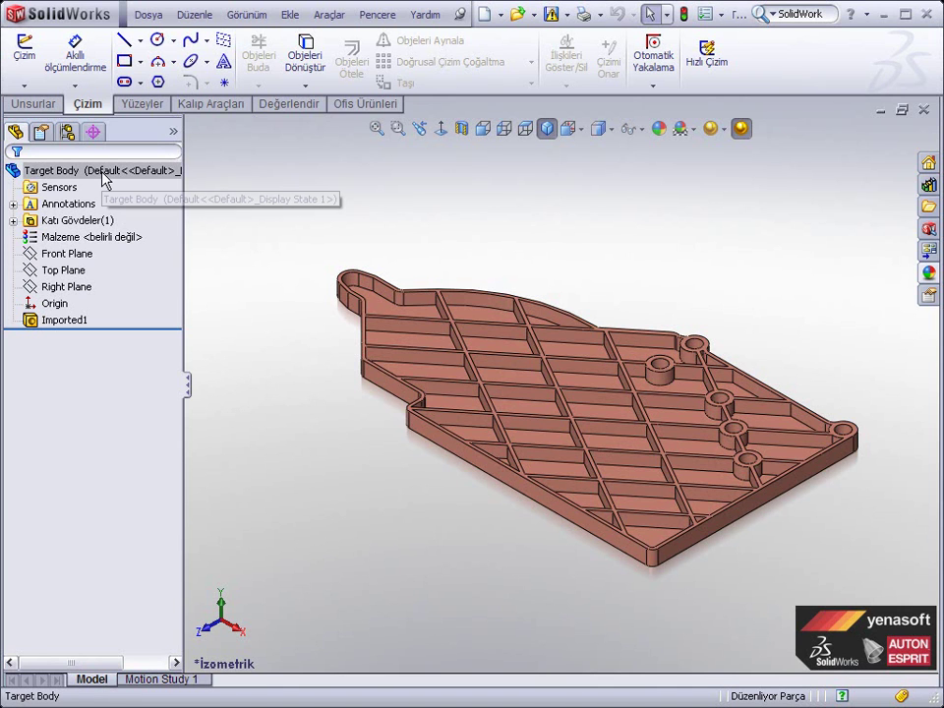
Insert the Tool Body part from the multi_body folder and place it beside the ribbed plate.
{"action": "left_click", "coordinate": [290, 13]}
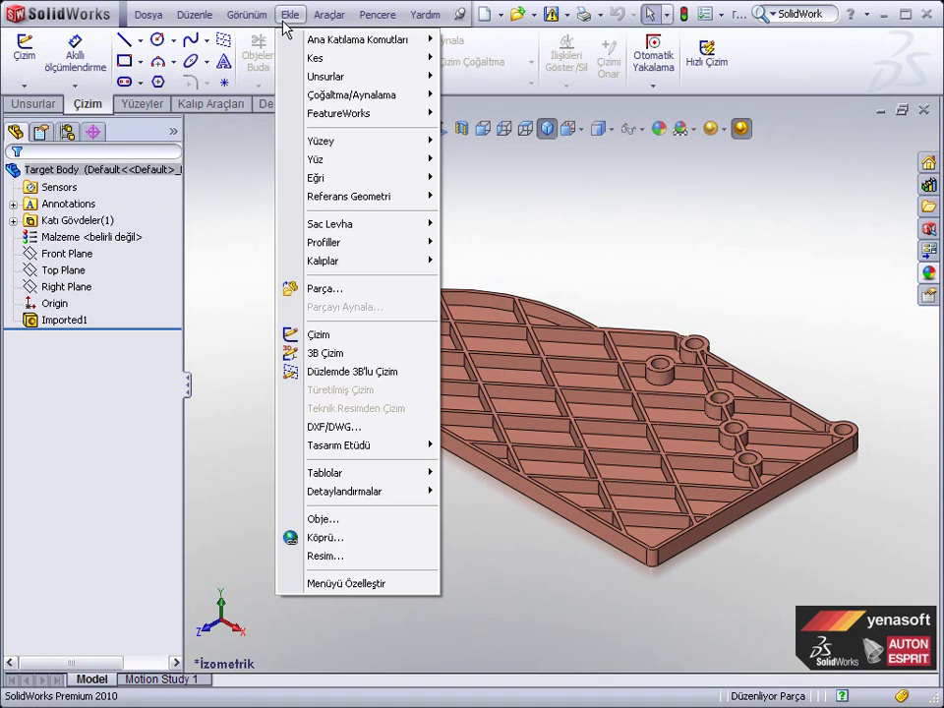
{"action": "left_click", "coordinate": [346, 293]}
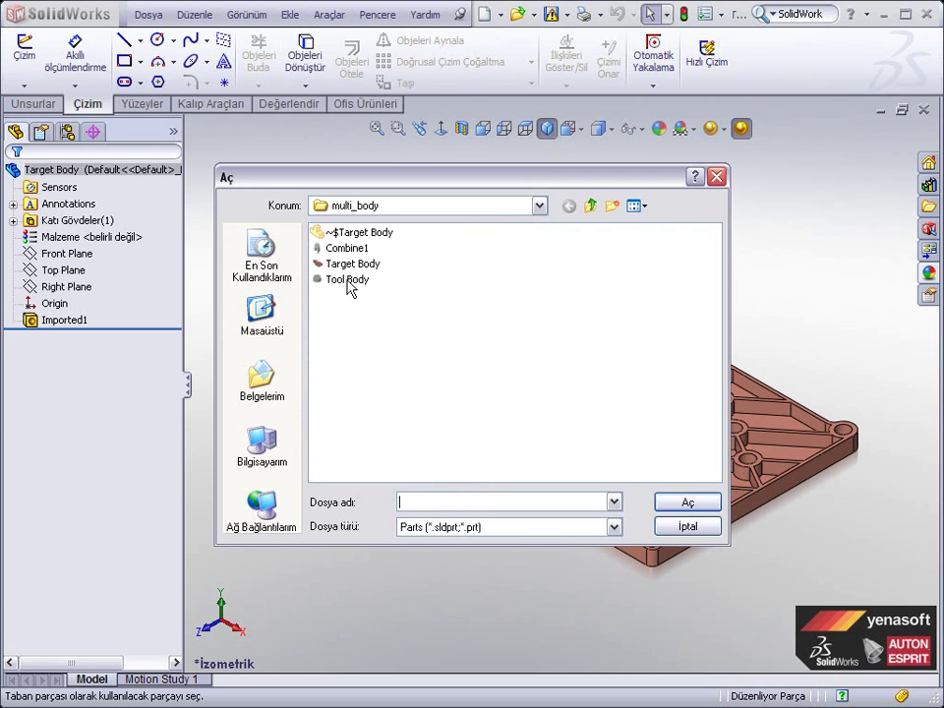
{"action": "left_click", "coordinate": [349, 282]}
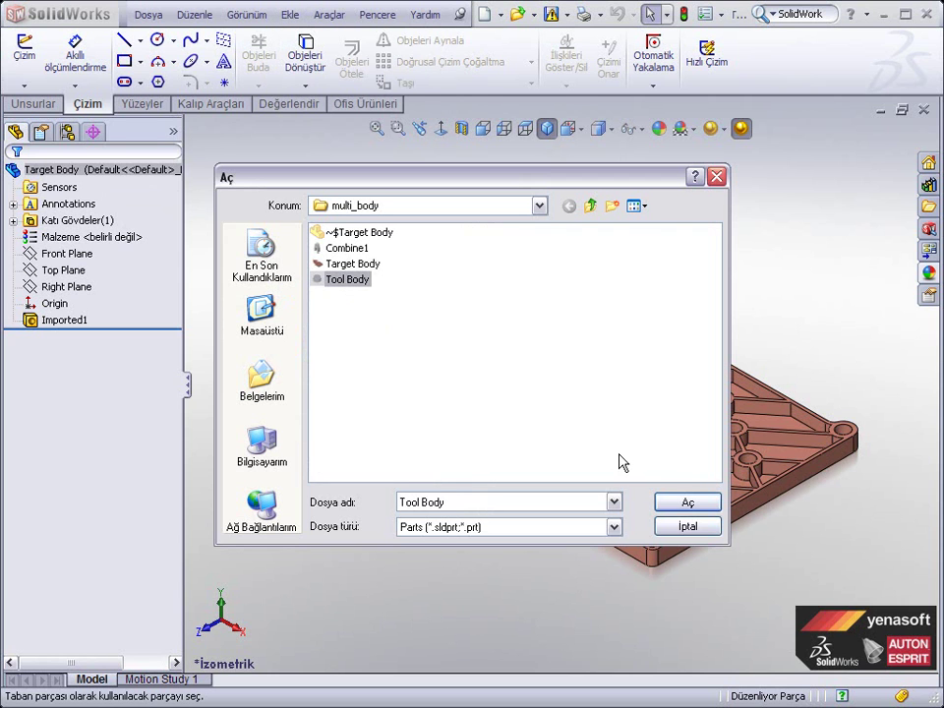
{"action": "left_click", "coordinate": [679, 505]}
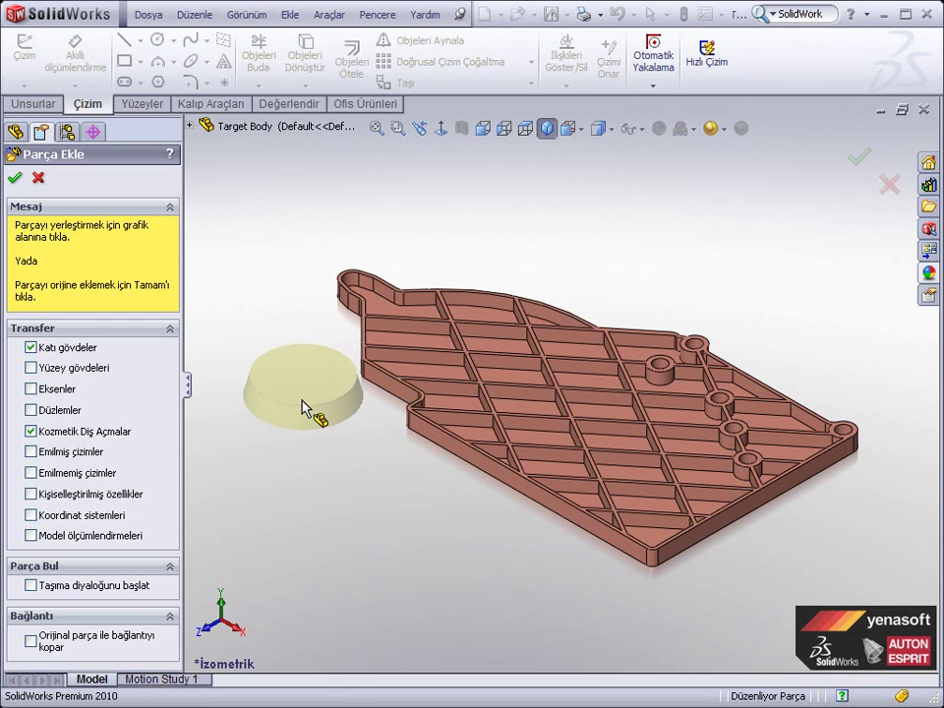
{"action": "left_click", "coordinate": [305, 407]}
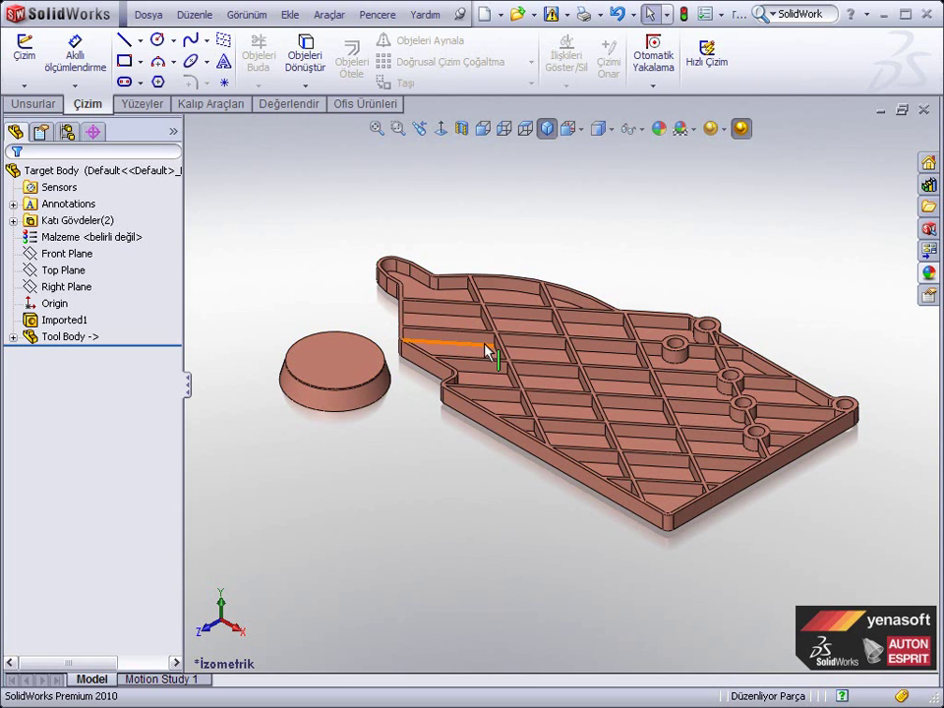
Start a Move/Copy Body and choose the Tool Body disc (Revolve1) as the body to move.
{"action": "left_click", "coordinate": [292, 17]}
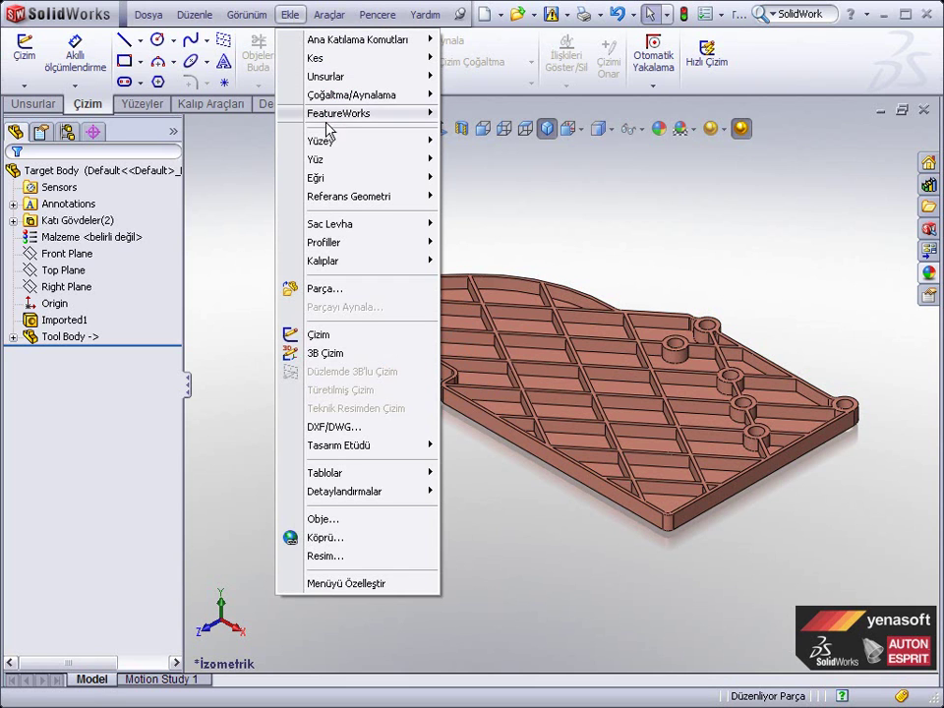
{"action": "mouse_move", "coordinate": [325, 76]}
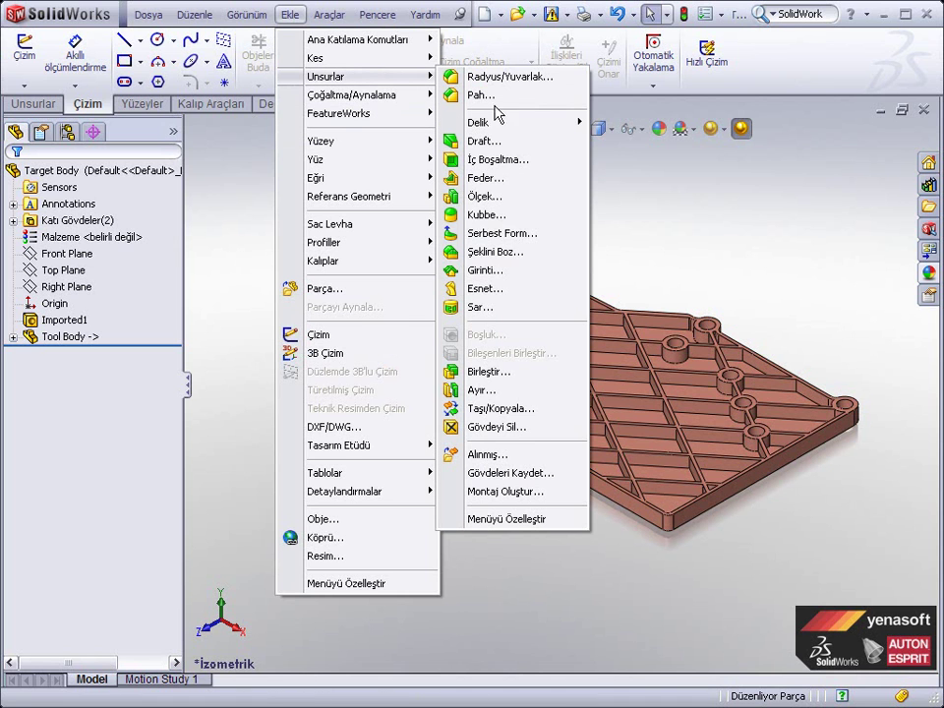
{"action": "left_click", "coordinate": [527, 411]}
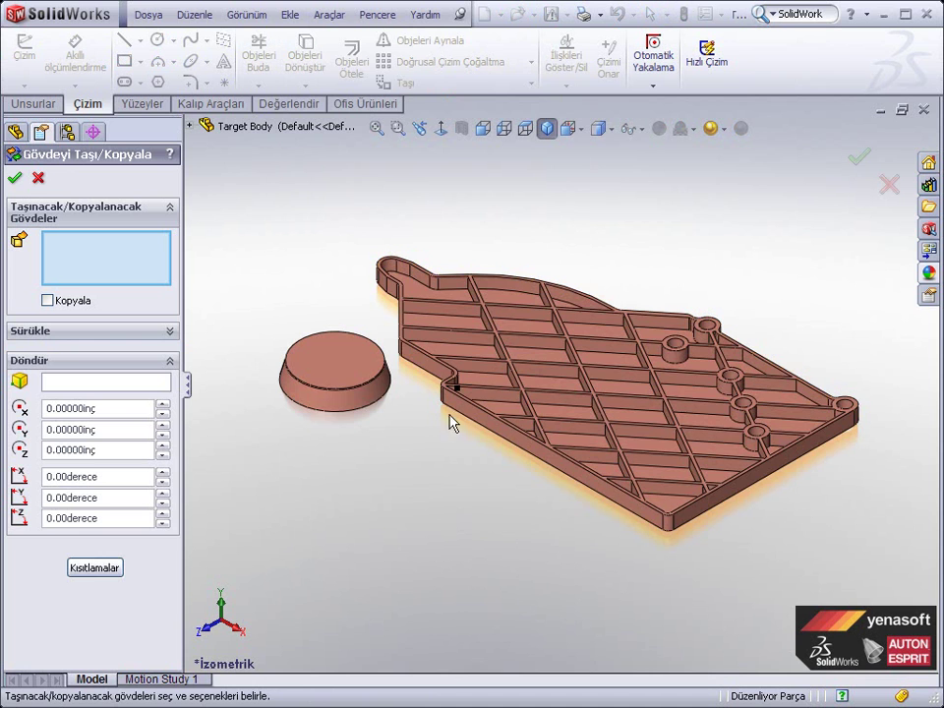
{"action": "left_click", "coordinate": [335, 371]}
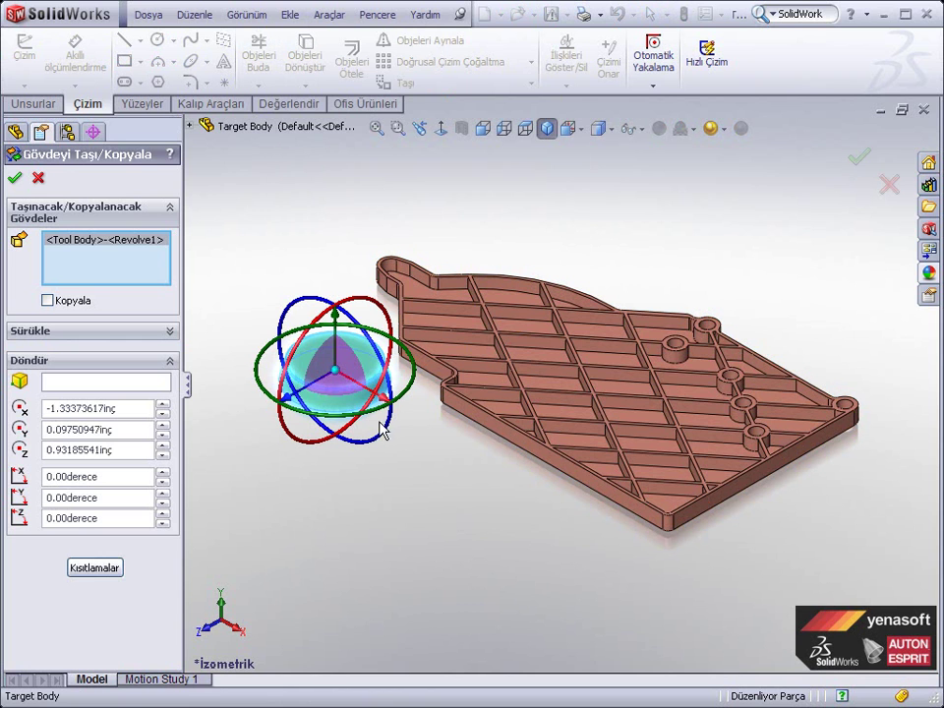
Mate the disc's bottom face coincident with the plate's bottom face.
{"action": "left_click", "coordinate": [115, 575]}
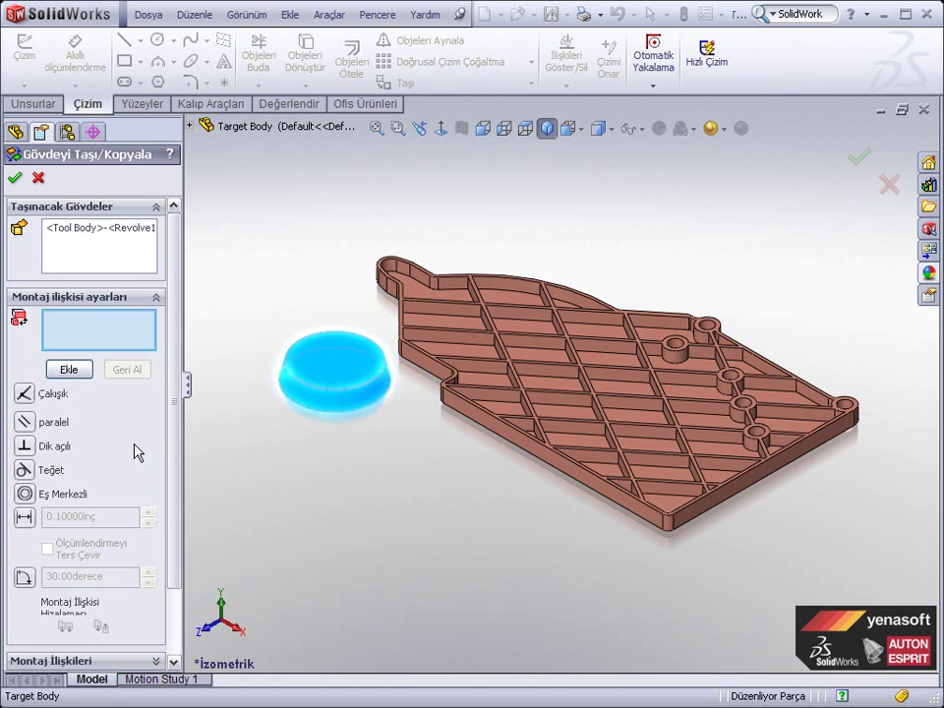
{"action": "mouse_move", "coordinate": [328, 547]}
{"action": "middle_mouse_down"}
{"action": "mouse_move", "coordinate": [326, 443]}
{"action": "mouse_move", "coordinate": [342, 394]}
{"action": "middle_mouse_up"}
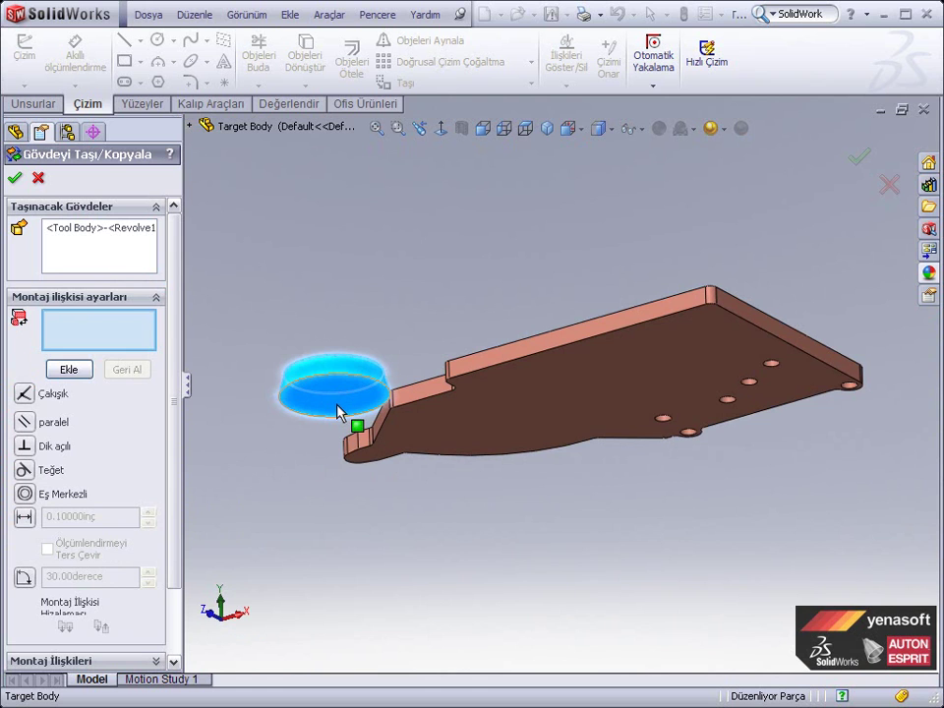
{"action": "left_click", "coordinate": [342, 409]}
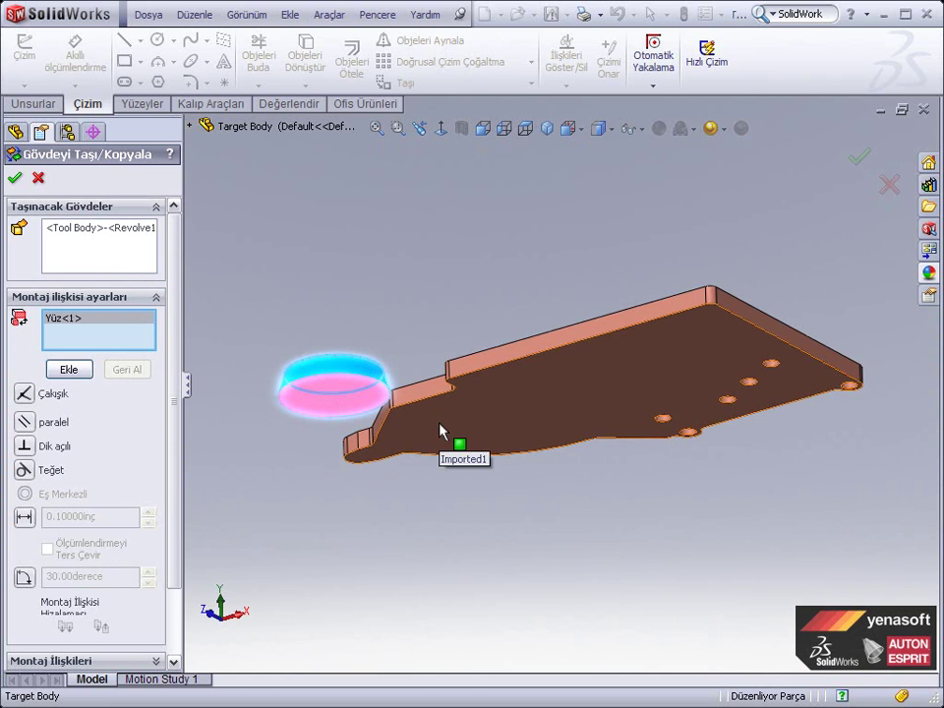
{"action": "left_click", "coordinate": [441, 432]}
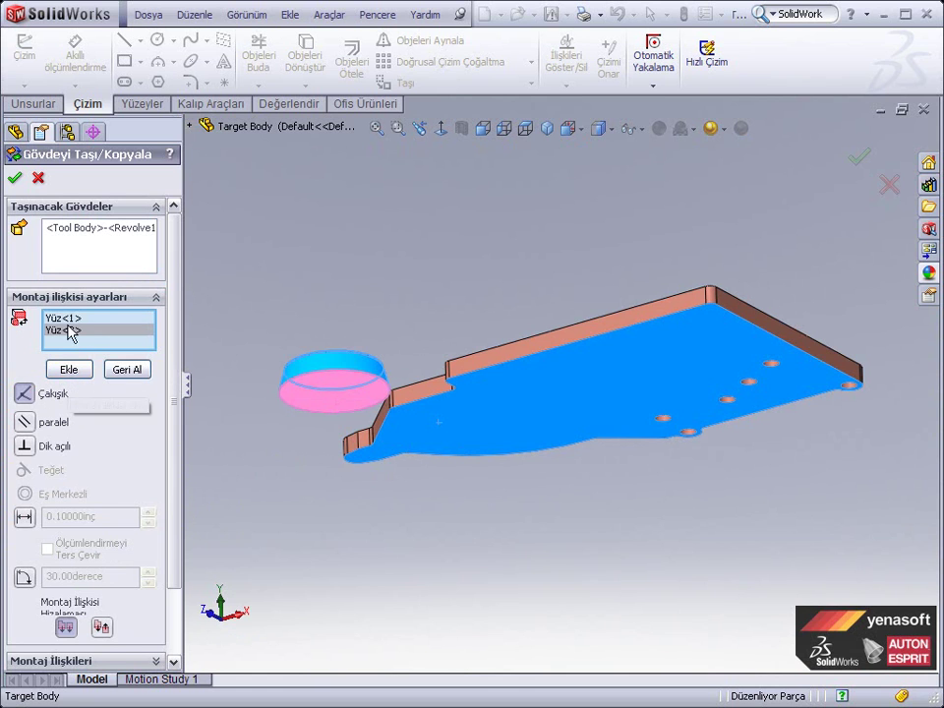
{"action": "left_click", "coordinate": [71, 371]}
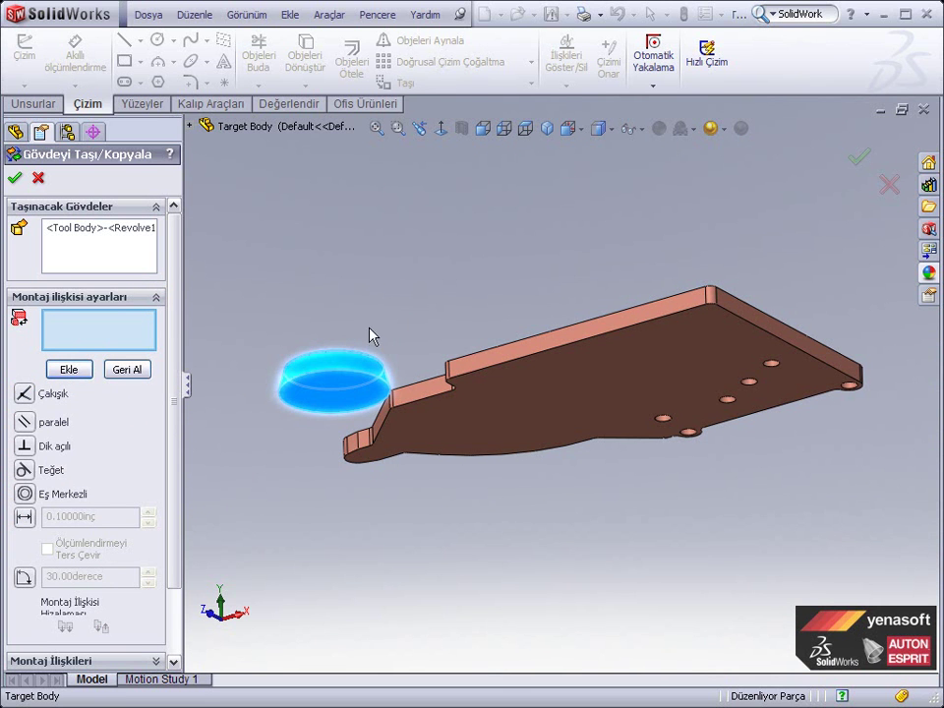
Centre the disc's circular edge on a plate vertex with a concentric mate and finish the move.
{"action": "left_click", "coordinate": [352, 374]}
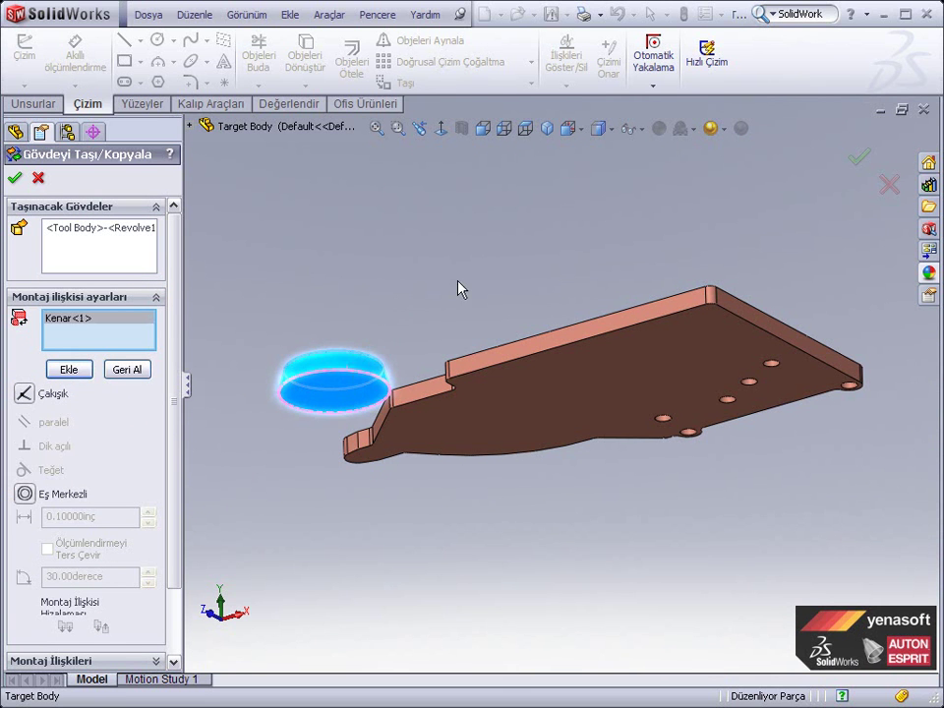
{"action": "middle_click_drag", "start_coordinate": [458, 288], "coordinate": [472, 495]}
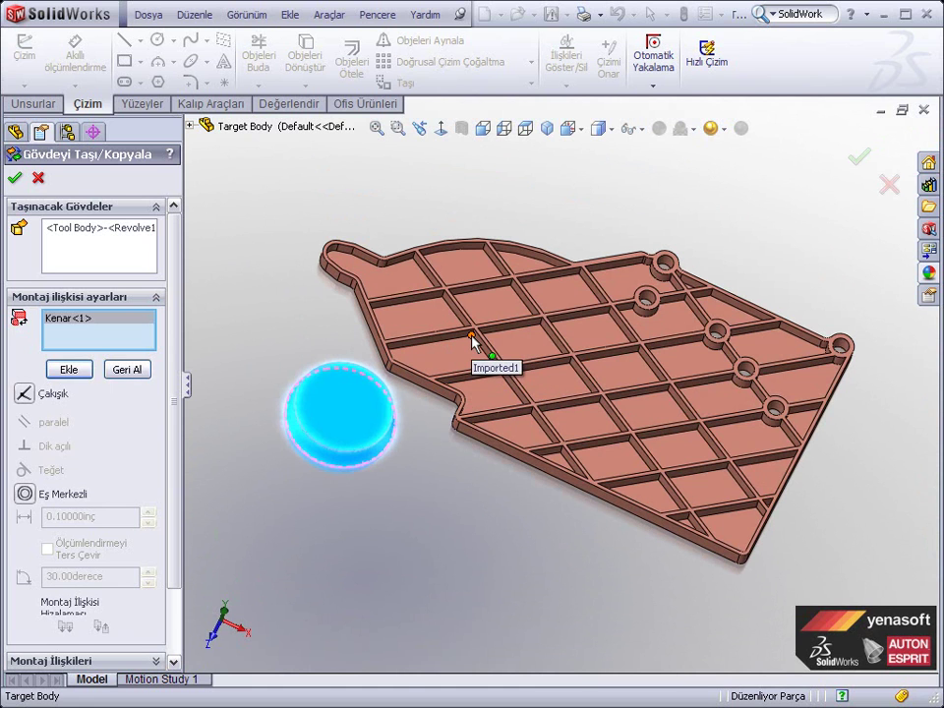
{"action": "left_click", "coordinate": [472, 338]}
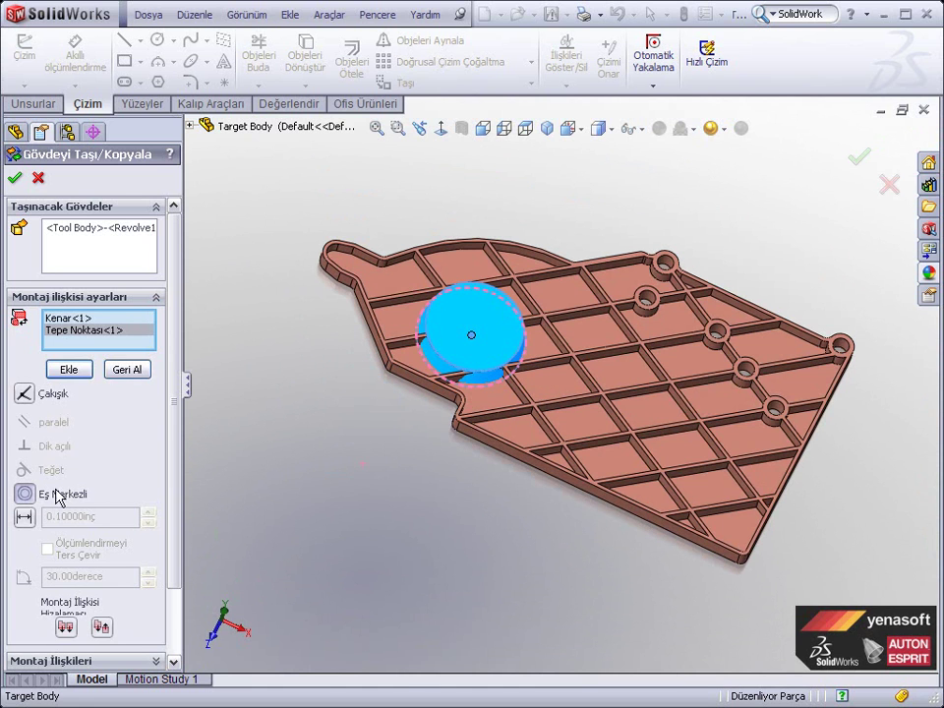
{"action": "left_click", "coordinate": [70, 373]}
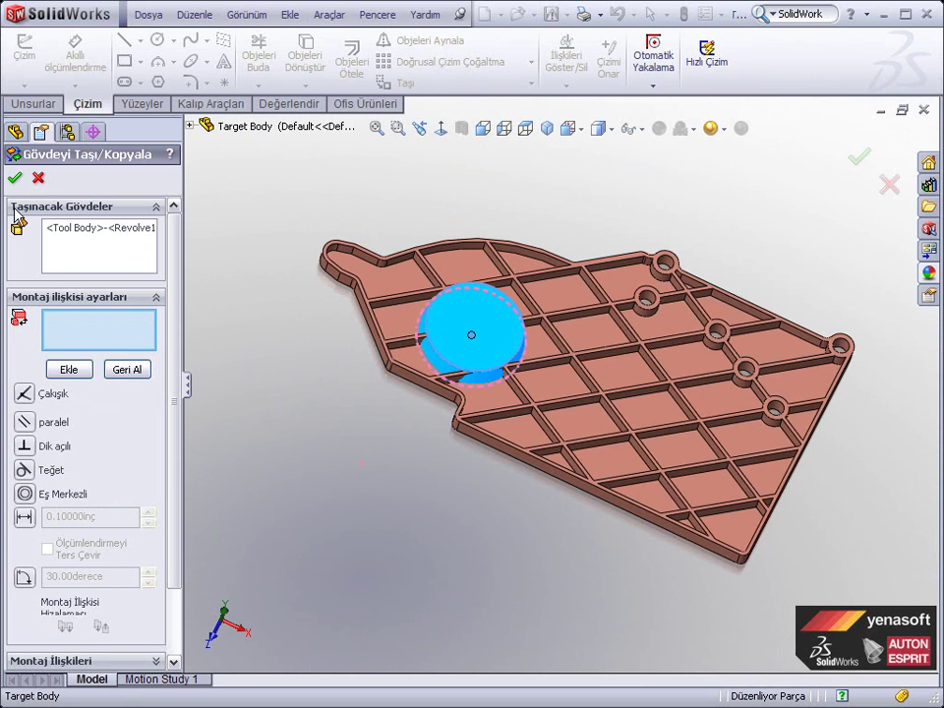
{"action": "left_click", "coordinate": [14, 178]}
{"action": "mouse_move", "coordinate": [343, 489]}
{"action": "middle_mouse_down"}
{"action": "mouse_move", "coordinate": [310, 401]}
{"action": "mouse_move", "coordinate": [340, 388]}
{"action": "middle_mouse_up"}
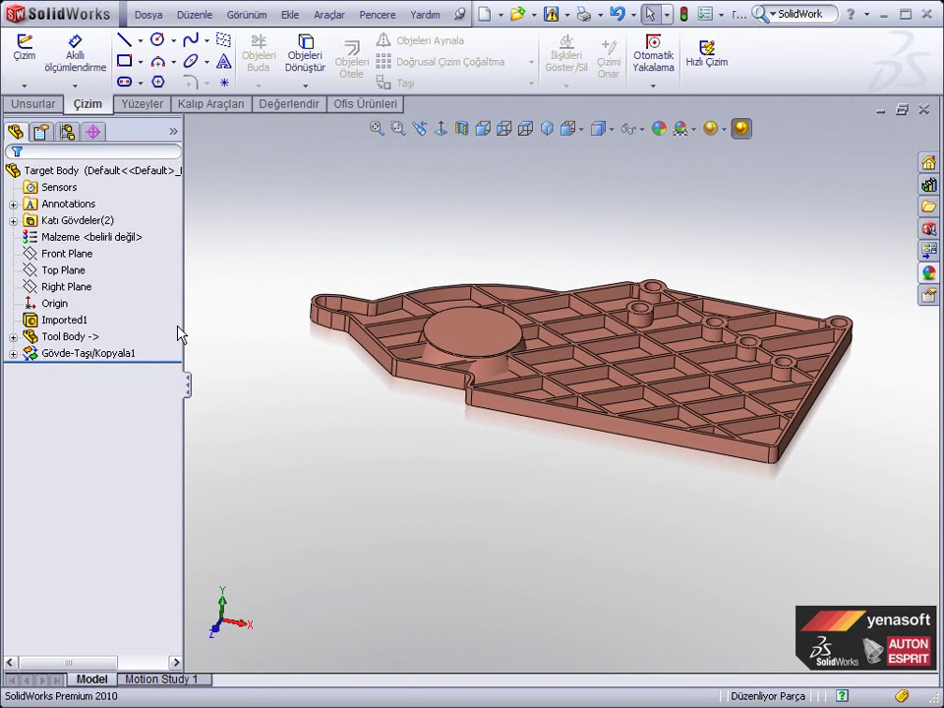
{"action": "mouse_move", "coordinate": [456, 474]}
{"action": "middle_mouse_down"}
{"action": "mouse_move", "coordinate": [453, 422]}
{"action": "mouse_move", "coordinate": [489, 343]}
{"action": "mouse_move", "coordinate": [489, 263]}
{"action": "mouse_move", "coordinate": [431, 478]}
{"action": "mouse_move", "coordinate": [422, 480]}
{"action": "middle_mouse_up"}
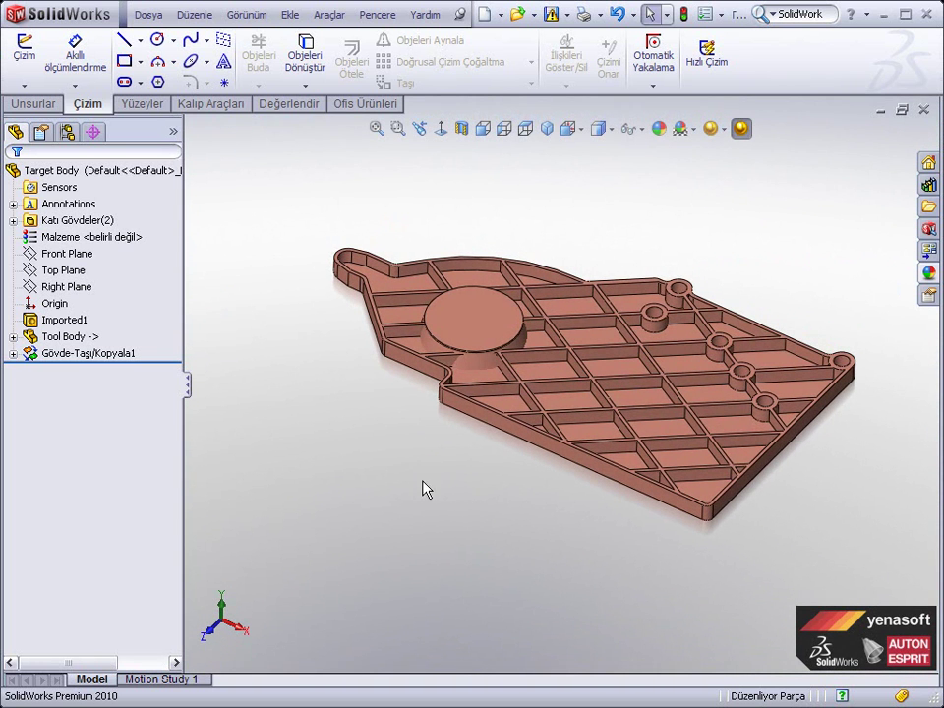
{"action": "scroll", "coordinate": [594, 332], "scroll_direction": "down", "scroll_amount": 3}
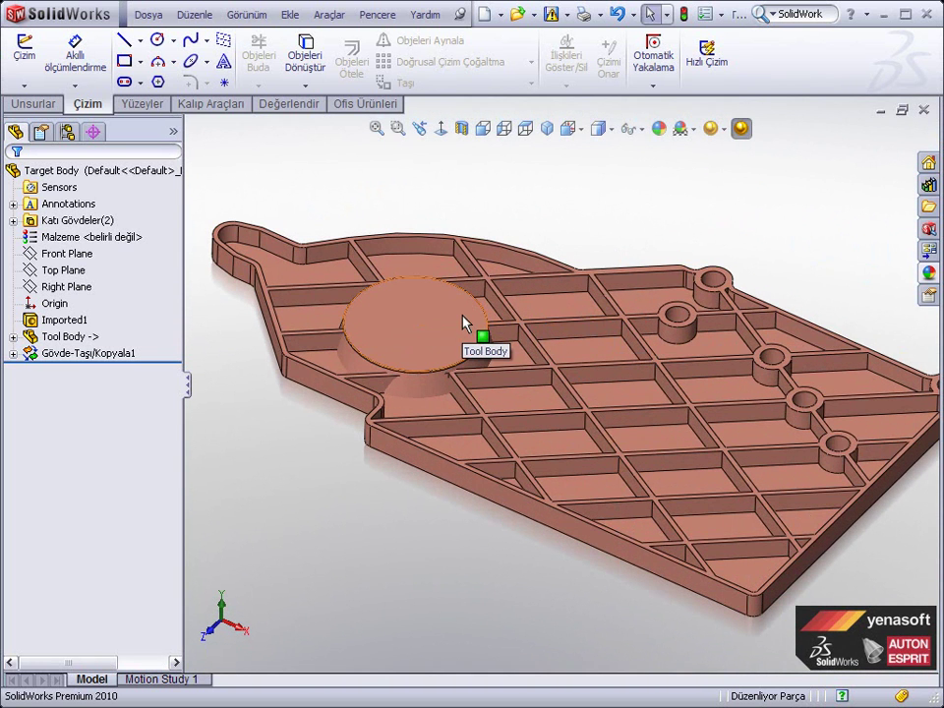
{"action": "left_click", "coordinate": [532, 311]}
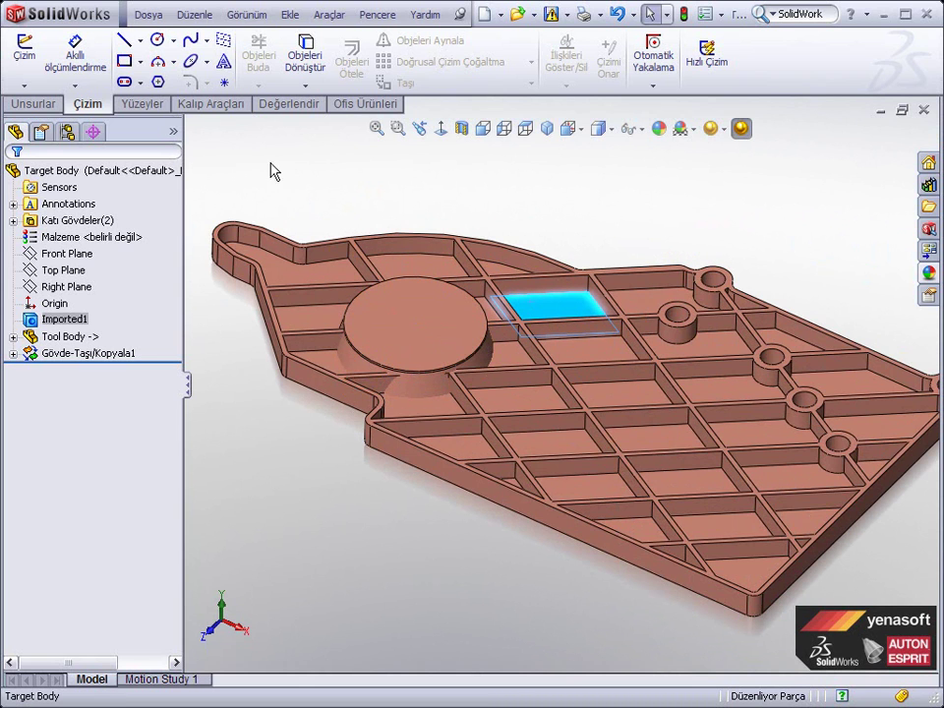
Give the whole Tool Body disc a blue-violet colour appearance.
{"action": "left_click", "coordinate": [386, 324]}
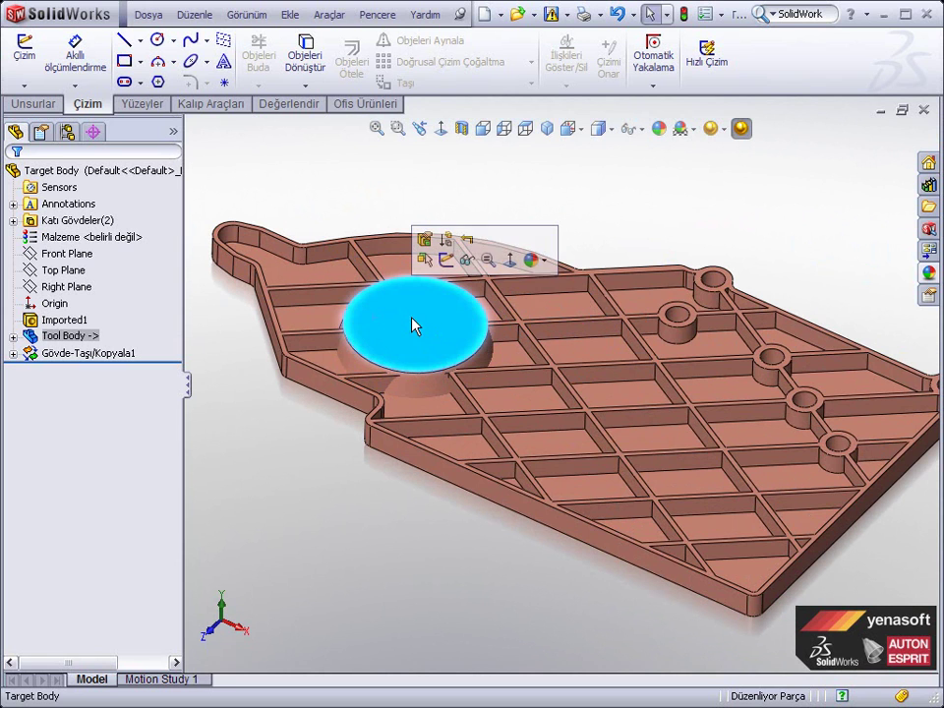
{"action": "left_click", "coordinate": [543, 262]}
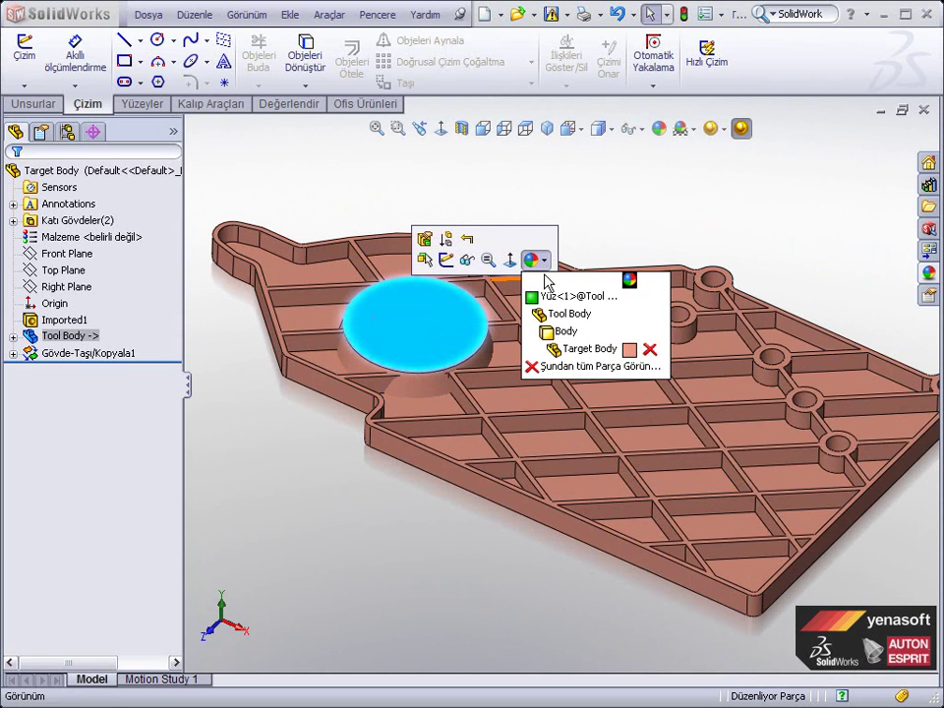
{"action": "left_click", "coordinate": [630, 341]}
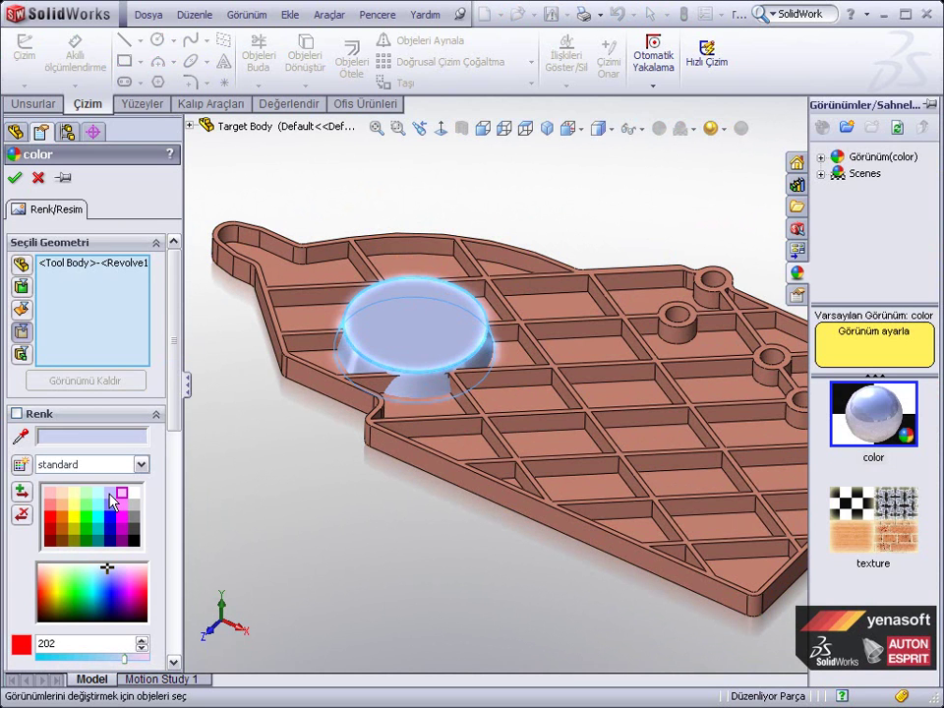
{"action": "left_click", "coordinate": [111, 502]}
{"action": "left_click", "coordinate": [14, 177]}
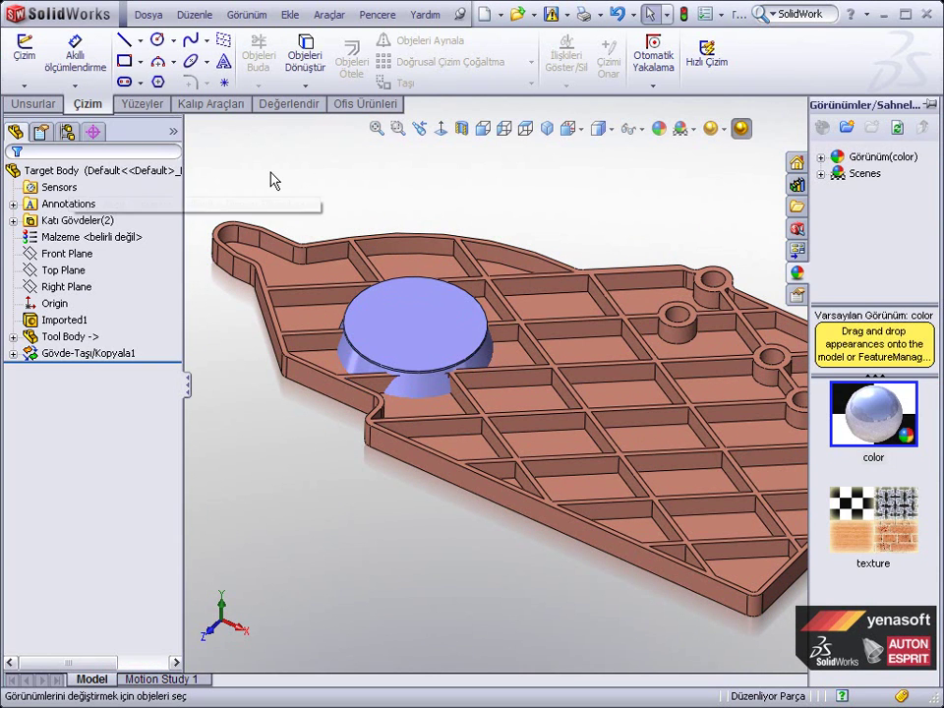
{"action": "mouse_move", "coordinate": [403, 418]}
{"action": "middle_mouse_down"}
{"action": "mouse_move", "coordinate": [391, 277]}
{"action": "mouse_move", "coordinate": [400, 432]}
{"action": "middle_mouse_up"}
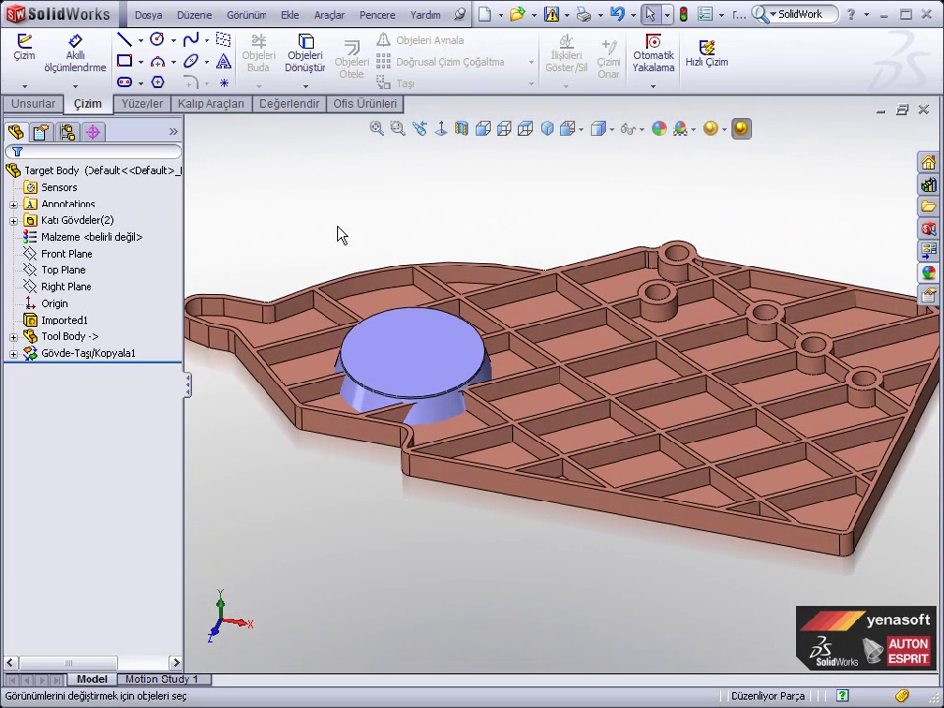
{"action": "left_click", "coordinate": [291, 14]}
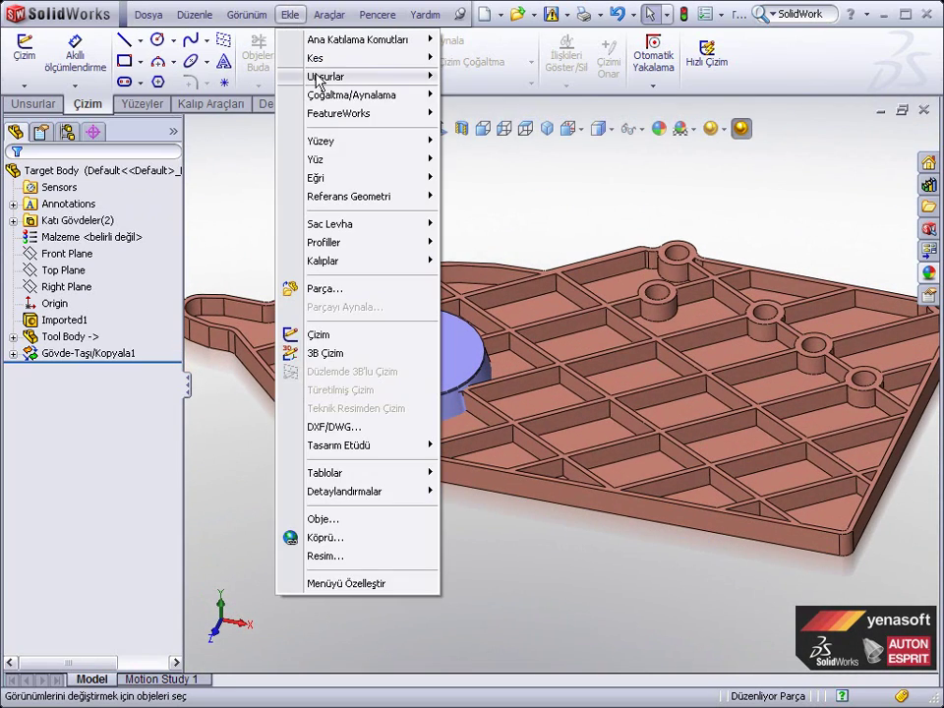
{"action": "mouse_move", "coordinate": [356, 76]}
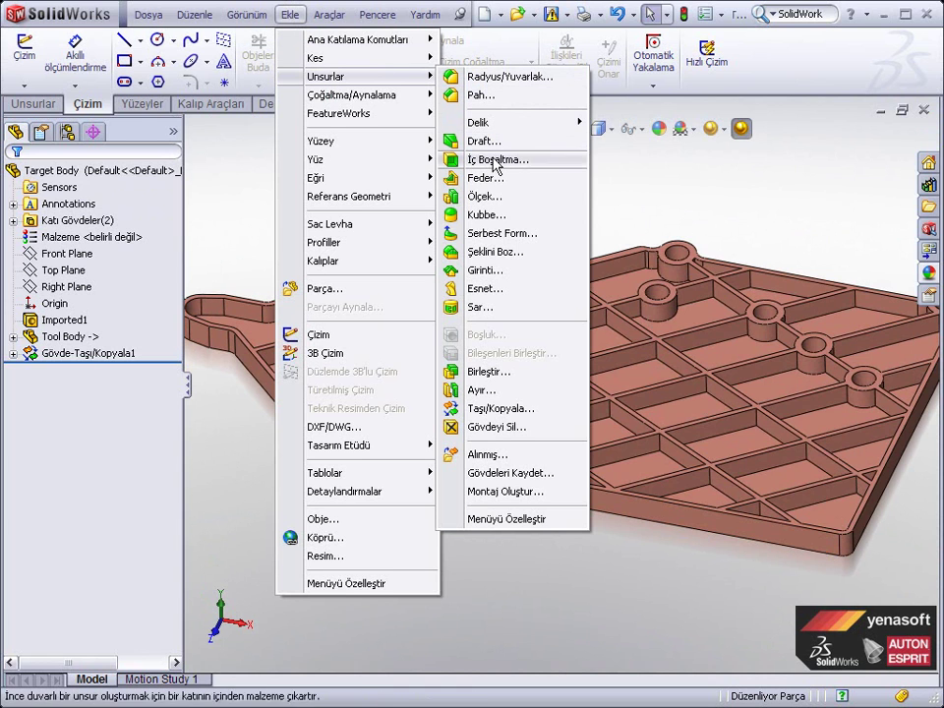
Start an Indent with plate Imported1 as target body and the blue disc as tool region.
{"action": "left_click", "coordinate": [499, 277]}
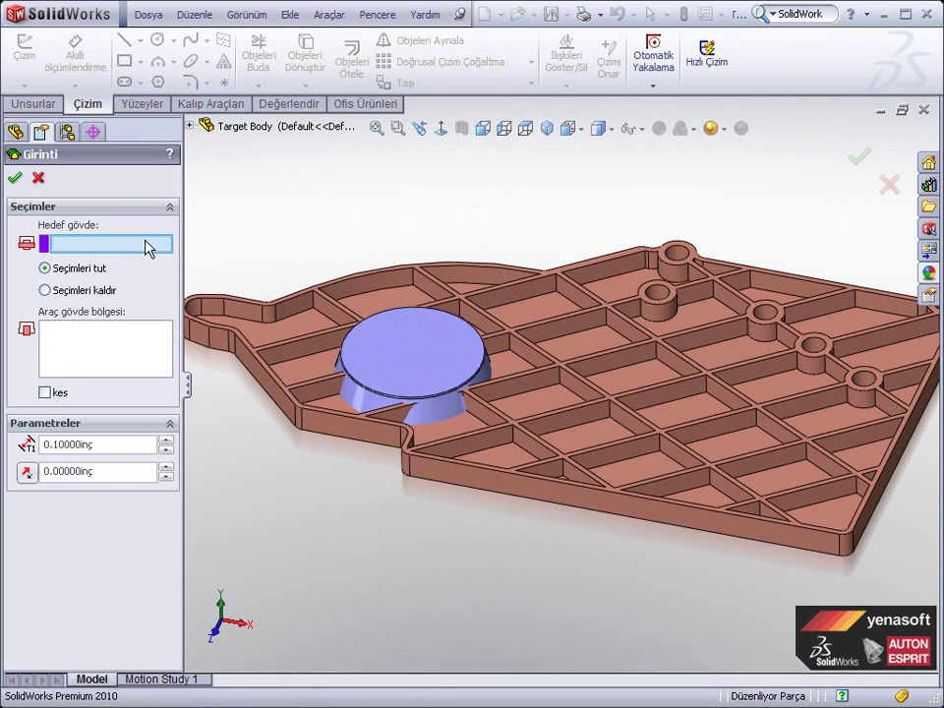
{"action": "left_click", "coordinate": [292, 322]}
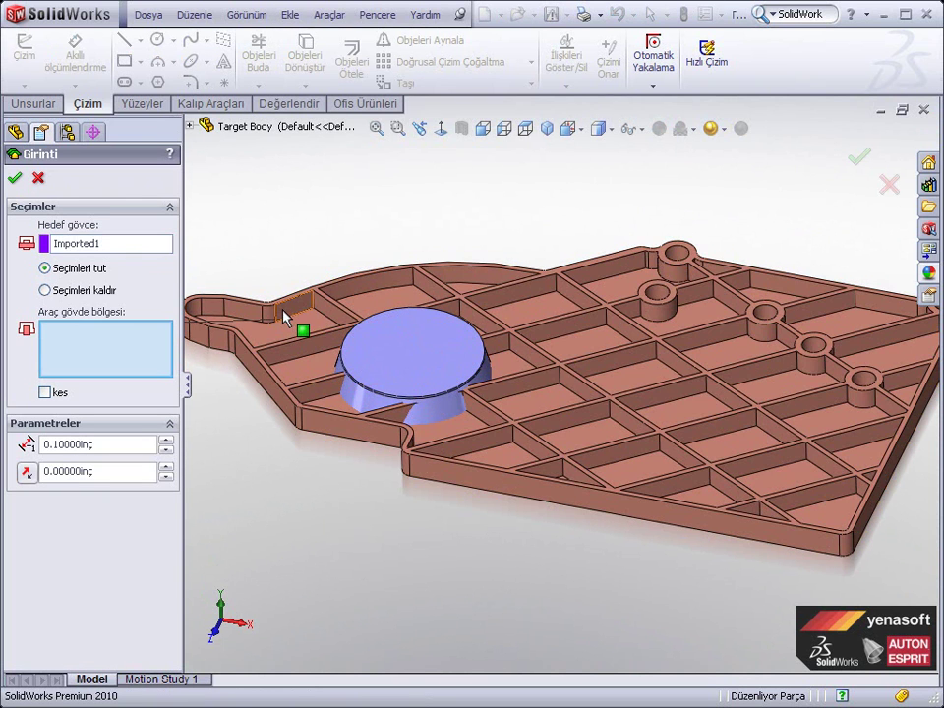
{"action": "left_click", "coordinate": [400, 362]}
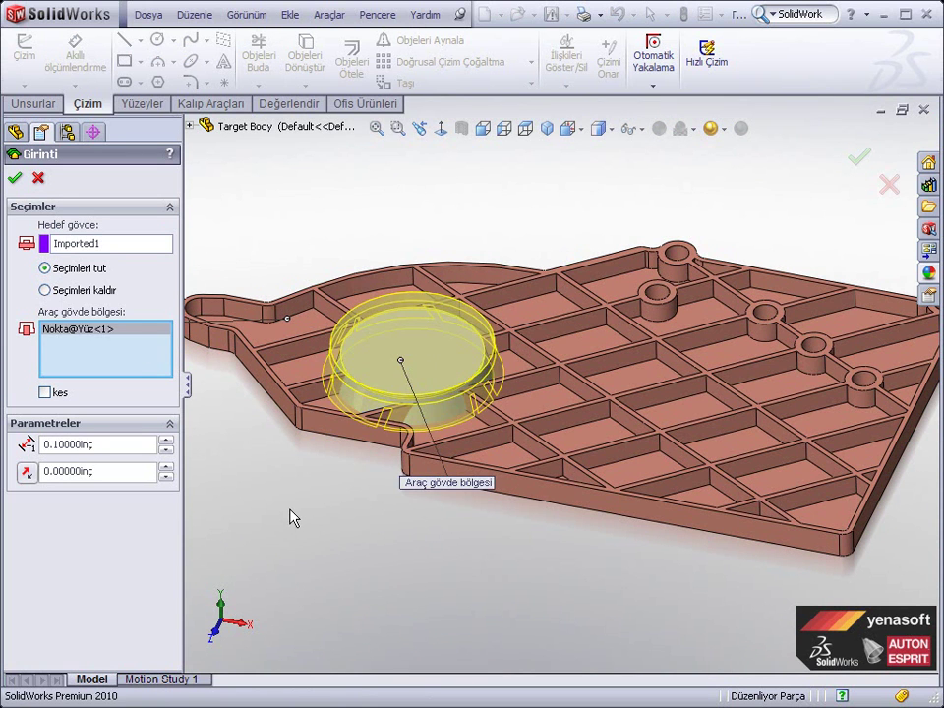
Set the indent clearance to 0.02 in and create Girinti1.
{"action": "mouse_move", "coordinate": [293, 508]}
{"action": "middle_mouse_down"}
{"action": "mouse_move", "coordinate": [285, 423]}
{"action": "mouse_move", "coordinate": [285, 439]}
{"action": "middle_mouse_up"}
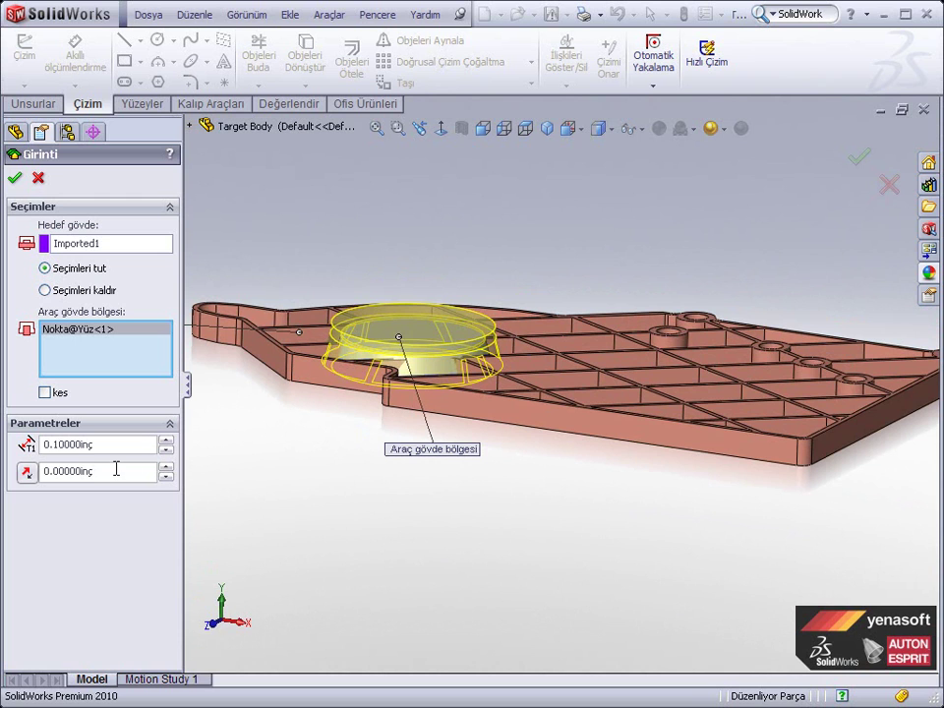
{"action": "left_click_drag", "start_coordinate": [87, 469], "coordinate": [59, 469]}
{"action": "type", "text": "2"}
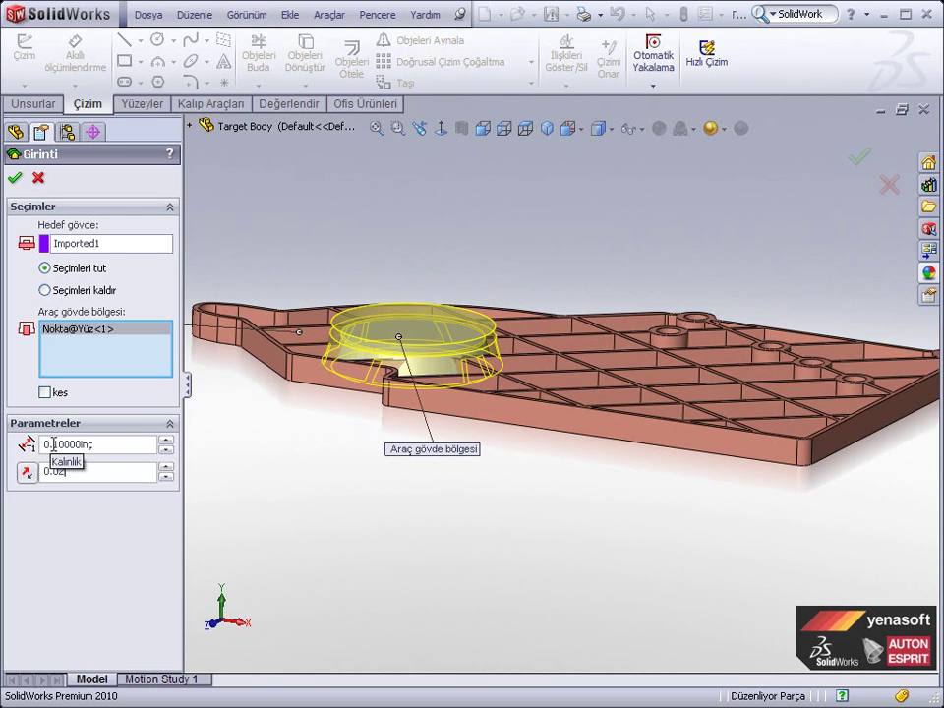
{"action": "key", "text": "Return"}
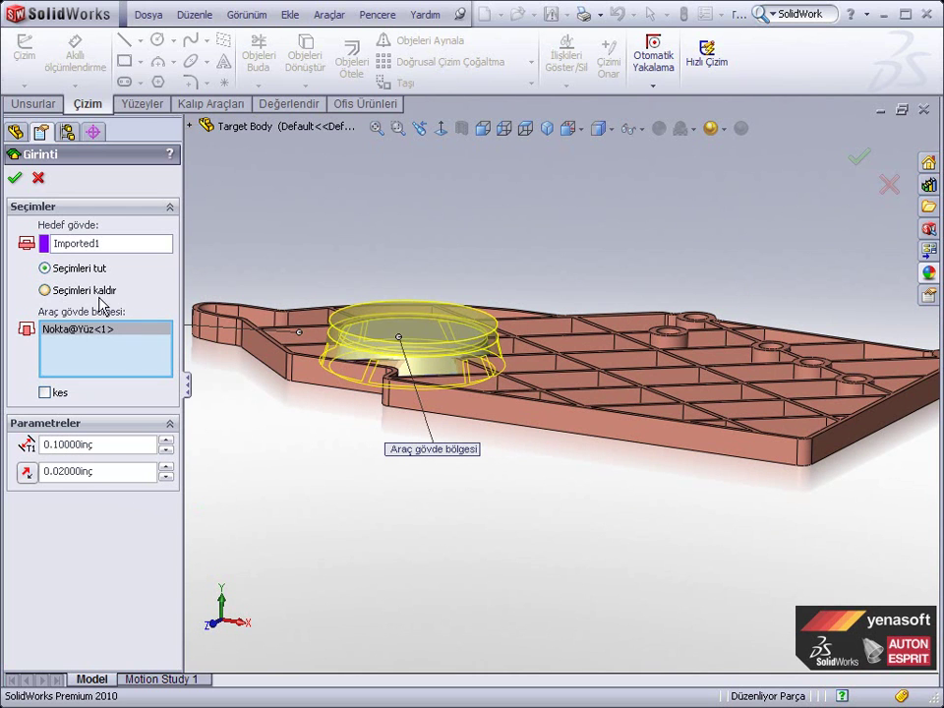
{"action": "left_click", "coordinate": [16, 179]}
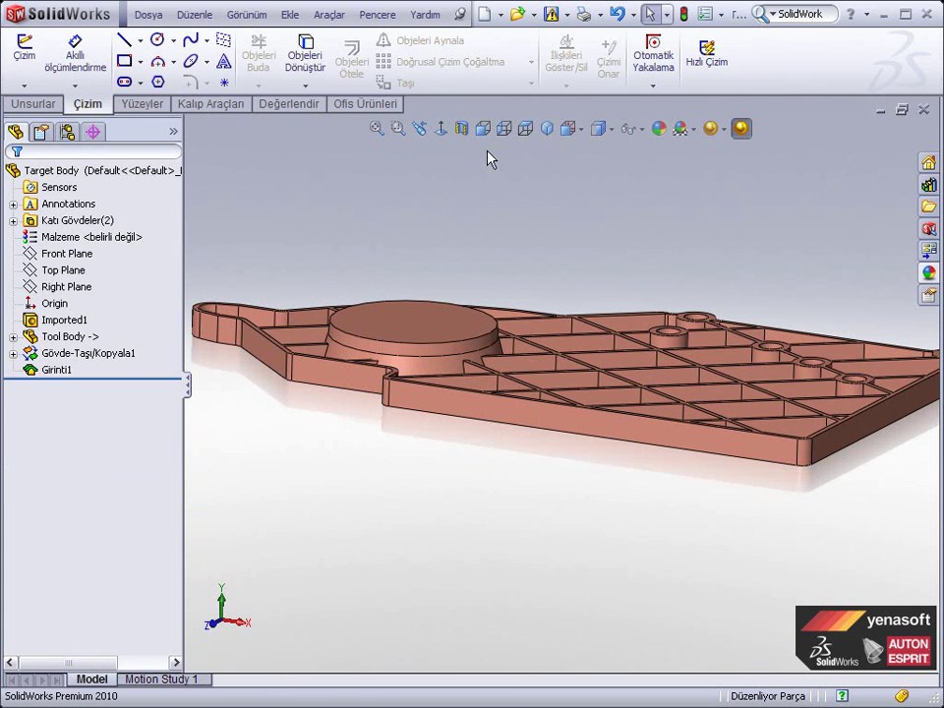
{"action": "left_click", "coordinate": [462, 128]}
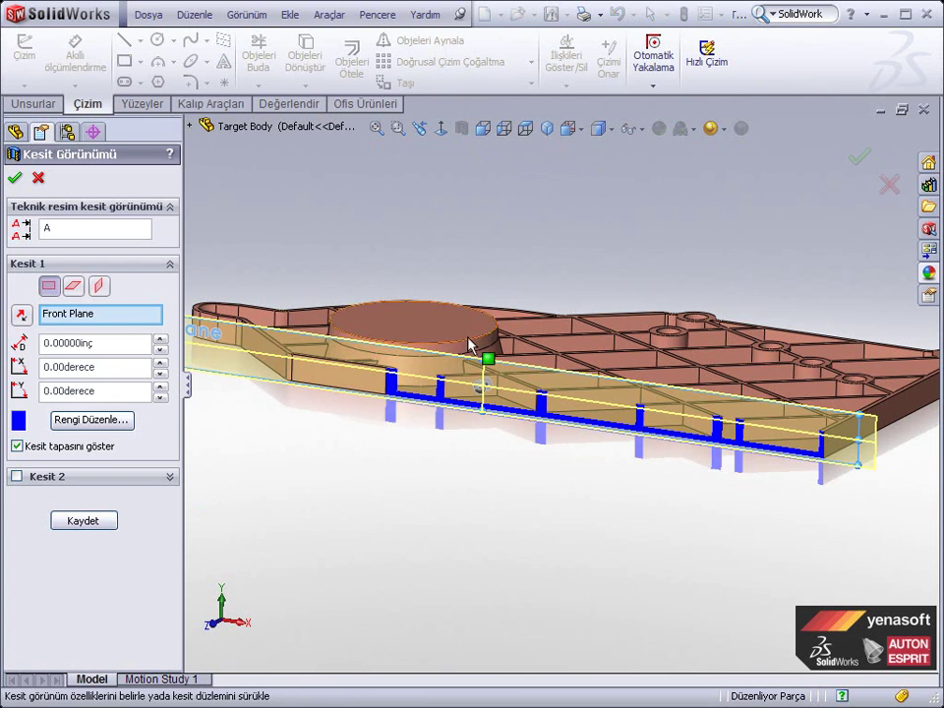
{"action": "middle_click_drag", "start_coordinate": [469, 345], "coordinate": [444, 500]}
{"action": "left_click_drag", "start_coordinate": [481, 397], "coordinate": [537, 377]}
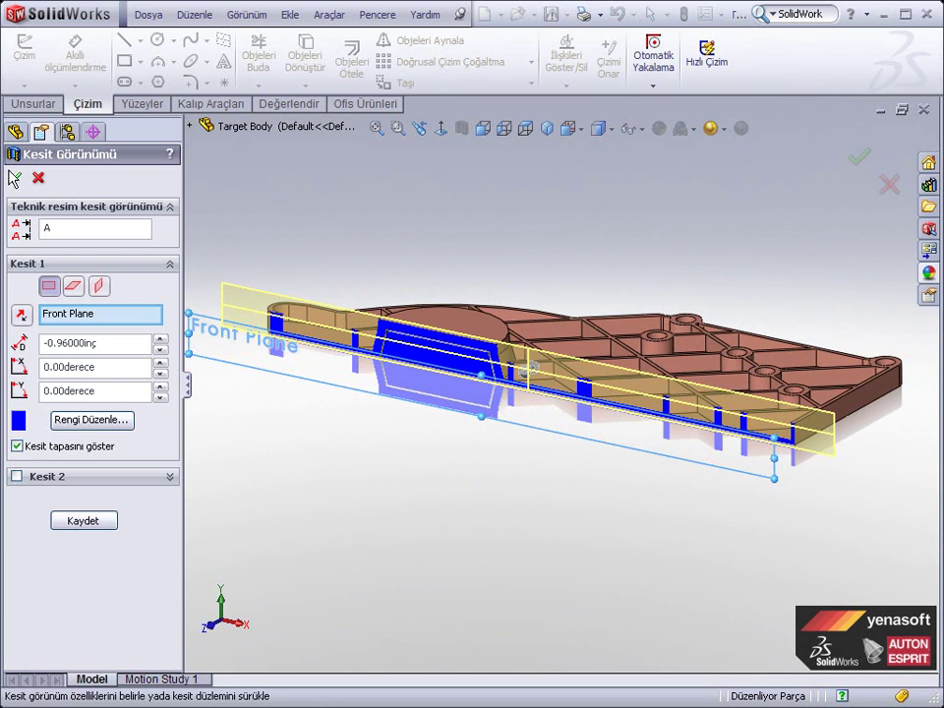
{"action": "left_click", "coordinate": [14, 178]}
{"action": "scroll", "coordinate": [436, 386], "scroll_direction": "down", "scroll_amount": 3}
{"action": "scroll", "coordinate": [440, 303], "scroll_direction": "down", "scroll_amount": 3}
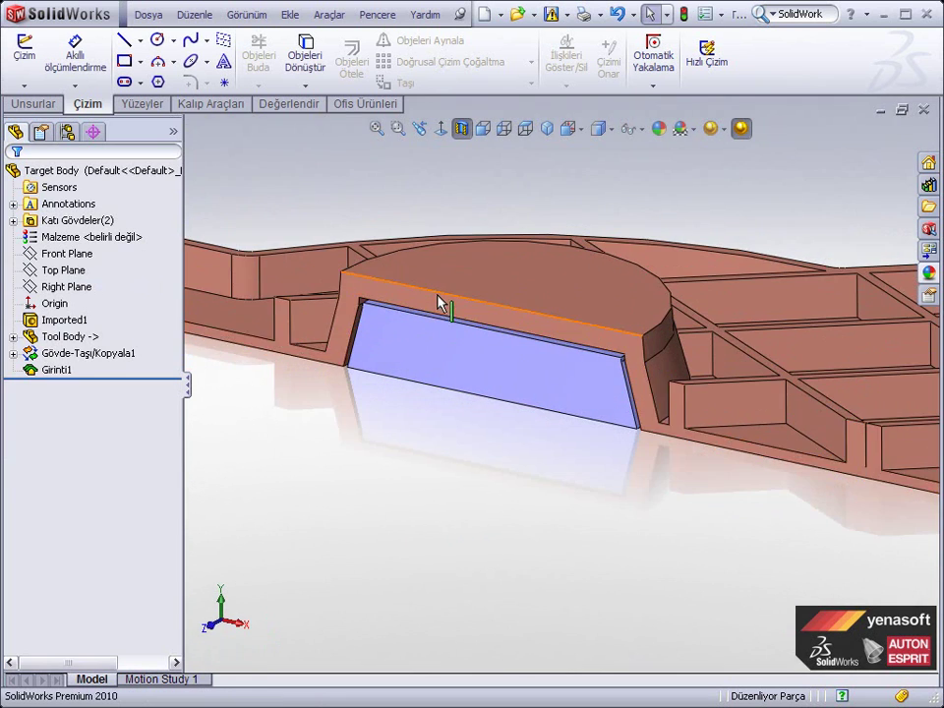
{"action": "middle_click_drag", "start_coordinate": [502, 497], "coordinate": [548, 430]}
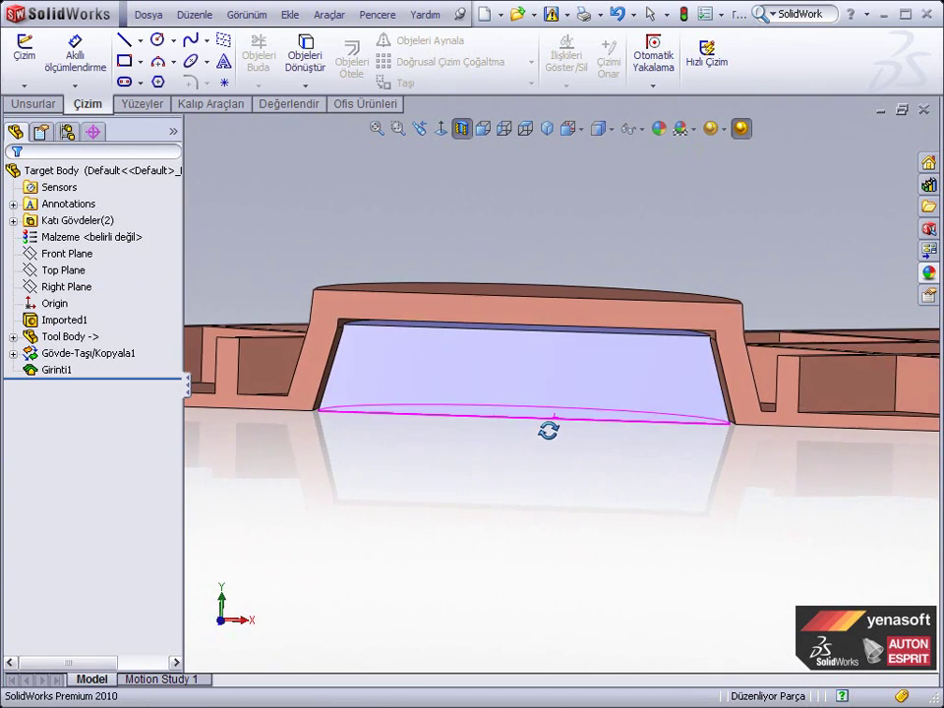
{"action": "scroll", "coordinate": [740, 381], "scroll_direction": "down", "scroll_amount": 2}
{"action": "scroll", "coordinate": [687, 425], "scroll_direction": "down", "scroll_amount": 2}
{"action": "scroll", "coordinate": [598, 480], "scroll_direction": "down", "scroll_amount": 2}
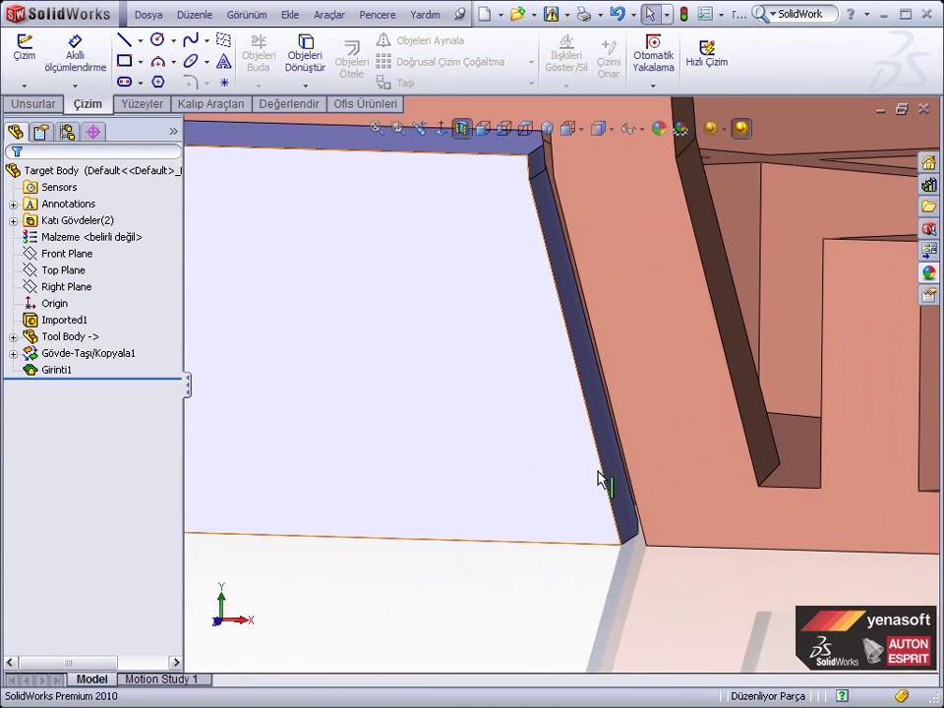
{"action": "scroll", "coordinate": [612, 516], "scroll_direction": "up", "scroll_amount": 2}
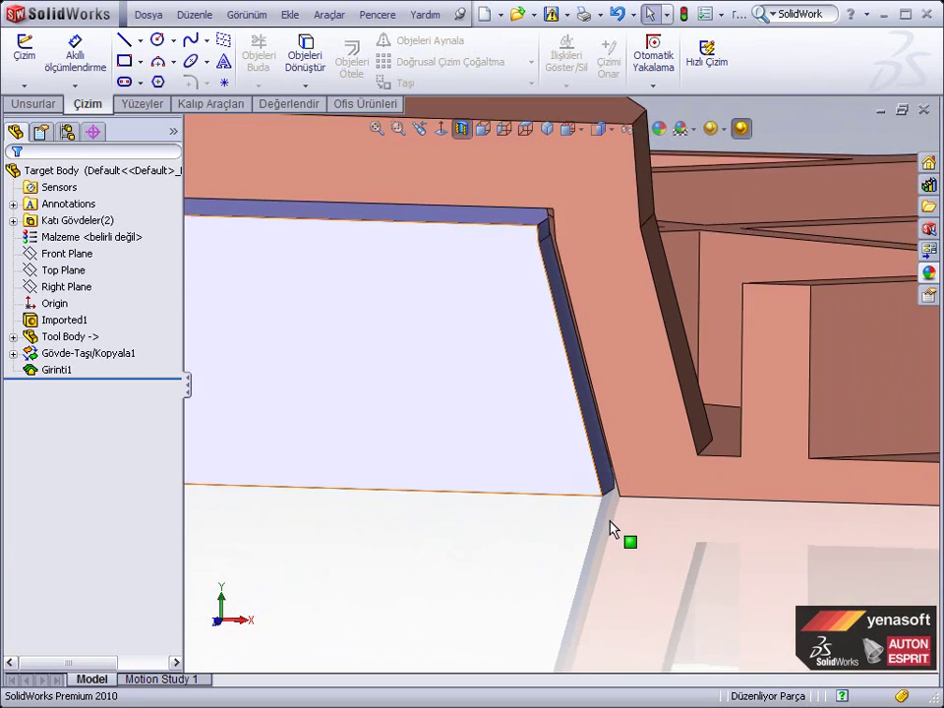
{"action": "scroll", "coordinate": [611, 528], "scroll_direction": "up", "scroll_amount": 2}
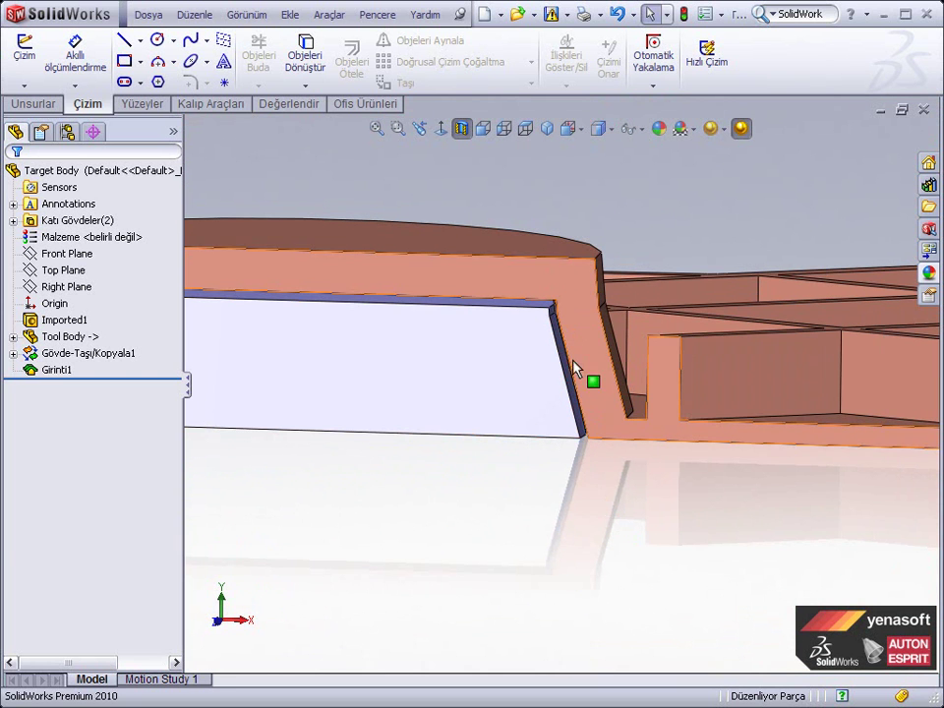
{"action": "scroll", "coordinate": [579, 495], "scroll_direction": "up", "scroll_amount": 2}
{"action": "scroll", "coordinate": [568, 495], "scroll_direction": "up", "scroll_amount": 1}
{"action": "mouse_move", "coordinate": [568, 495]}
{"action": "middle_mouse_down"}
{"action": "mouse_move", "coordinate": [537, 500]}
{"action": "mouse_move", "coordinate": [504, 551]}
{"action": "middle_mouse_up"}
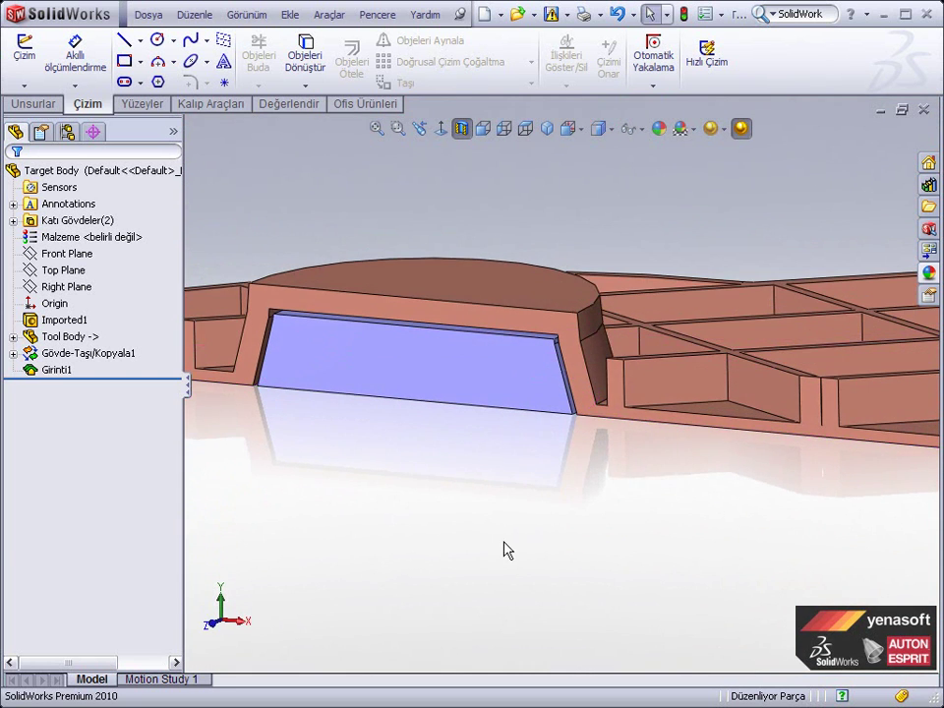
{"action": "left_click", "coordinate": [428, 382]}
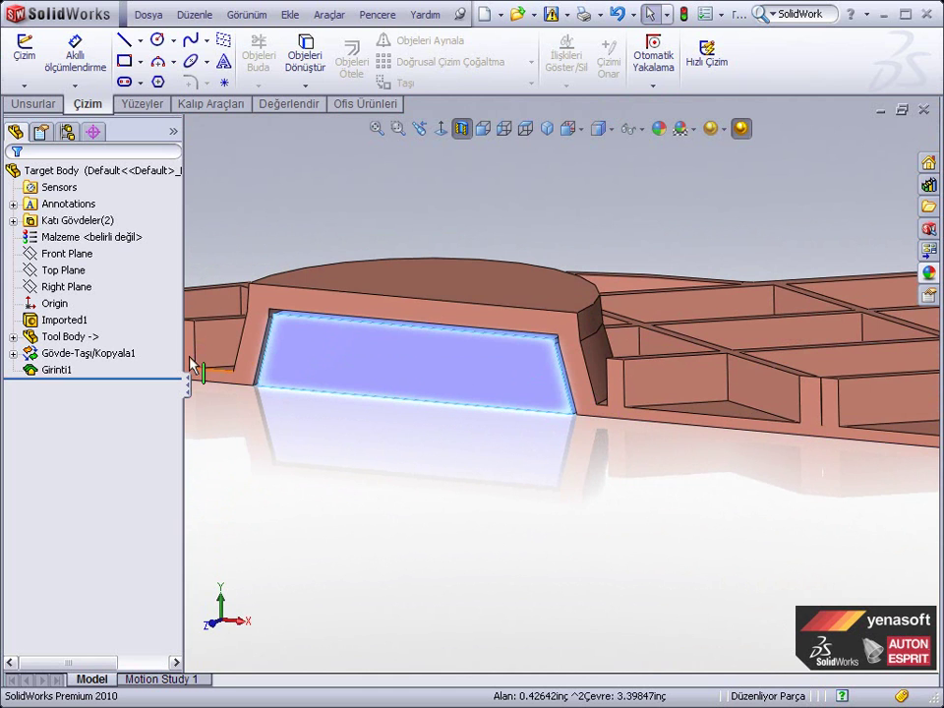
{"action": "left_click", "coordinate": [461, 132]}
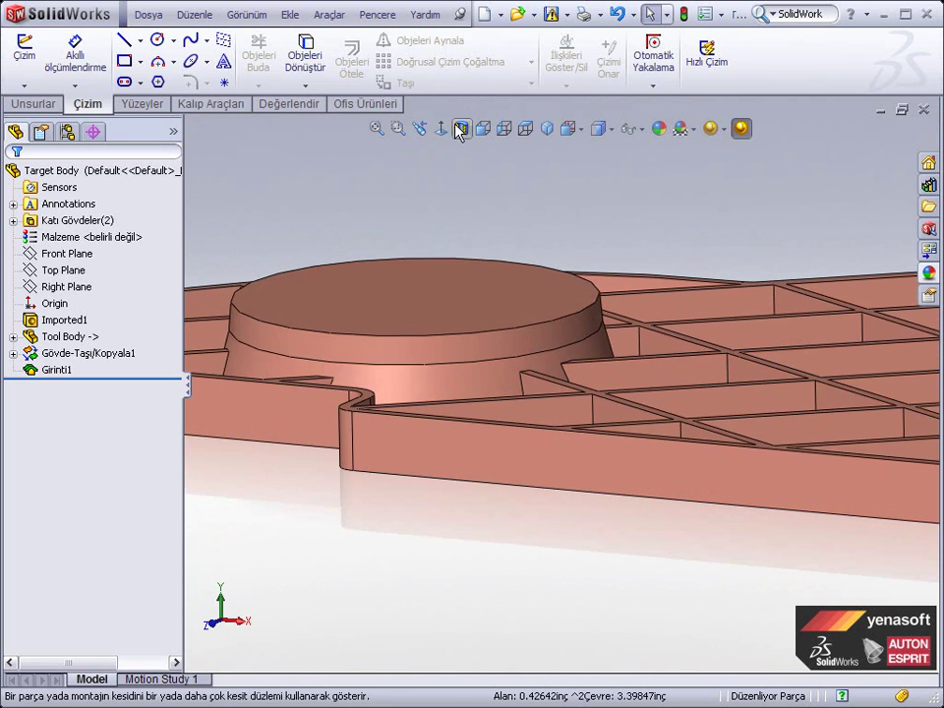
{"action": "scroll", "coordinate": [448, 415], "scroll_direction": "up", "scroll_amount": 2}
Hide the Tool Body listed under Katı Gövdeler(2), leaving only the domed plate.
{"action": "middle_click_drag", "start_coordinate": [448, 415], "coordinate": [276, 319]}
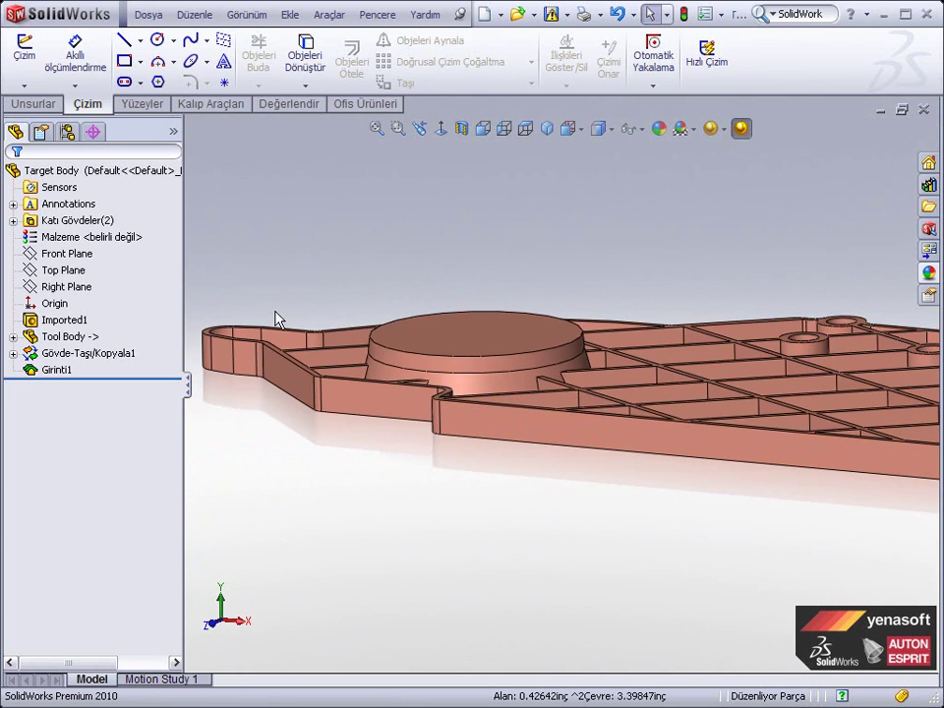
{"action": "left_click", "coordinate": [13, 221]}
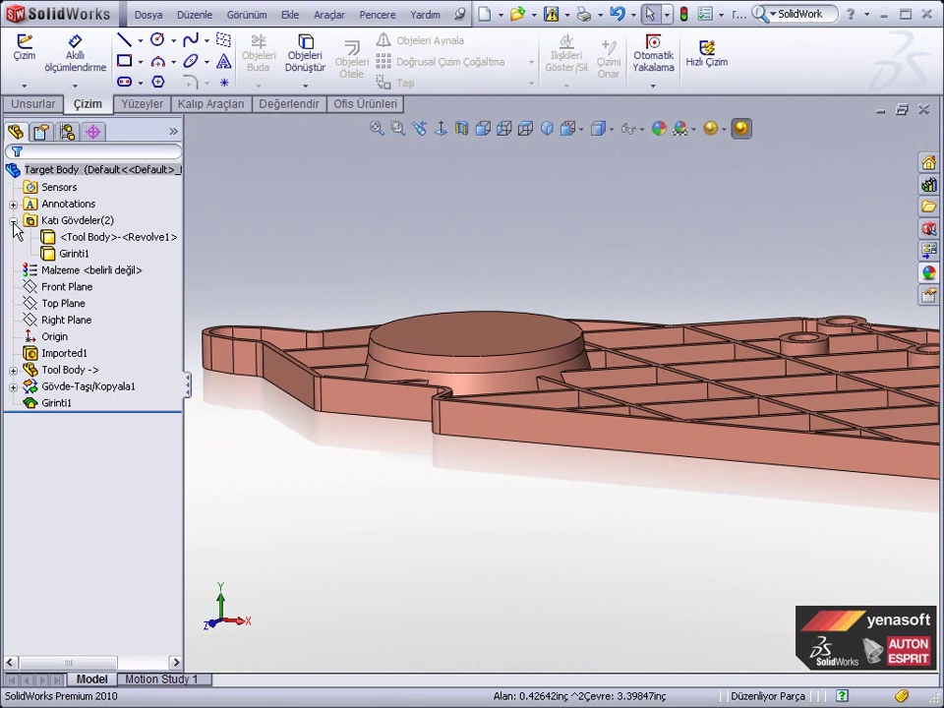
{"action": "left_click", "coordinate": [122, 246]}
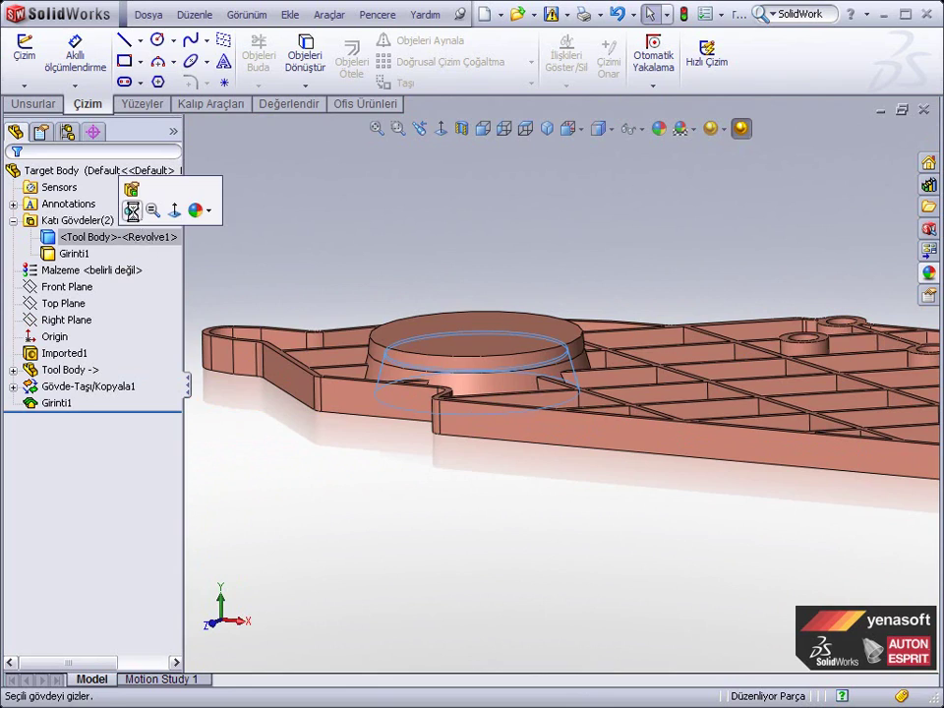
{"action": "left_click", "coordinate": [132, 210]}
{"action": "mouse_move", "coordinate": [401, 552]}
{"action": "middle_mouse_down"}
{"action": "mouse_move", "coordinate": [422, 419]}
{"action": "mouse_move", "coordinate": [381, 299]}
{"action": "mouse_move", "coordinate": [422, 528]}
{"action": "mouse_move", "coordinate": [390, 575]}
{"action": "mouse_move", "coordinate": [481, 334]}
{"action": "middle_mouse_up"}
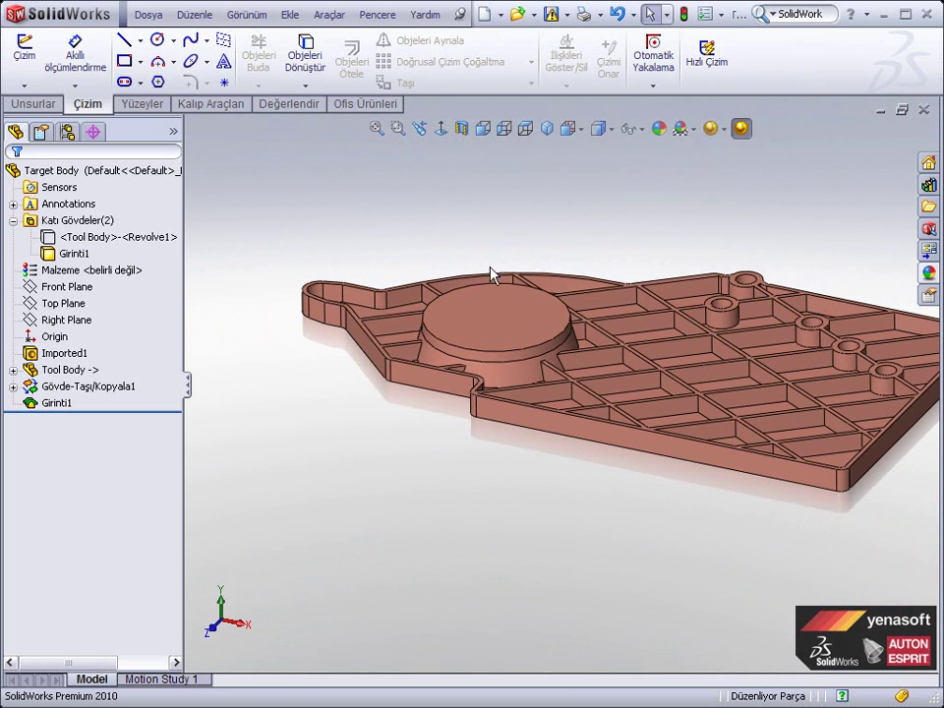